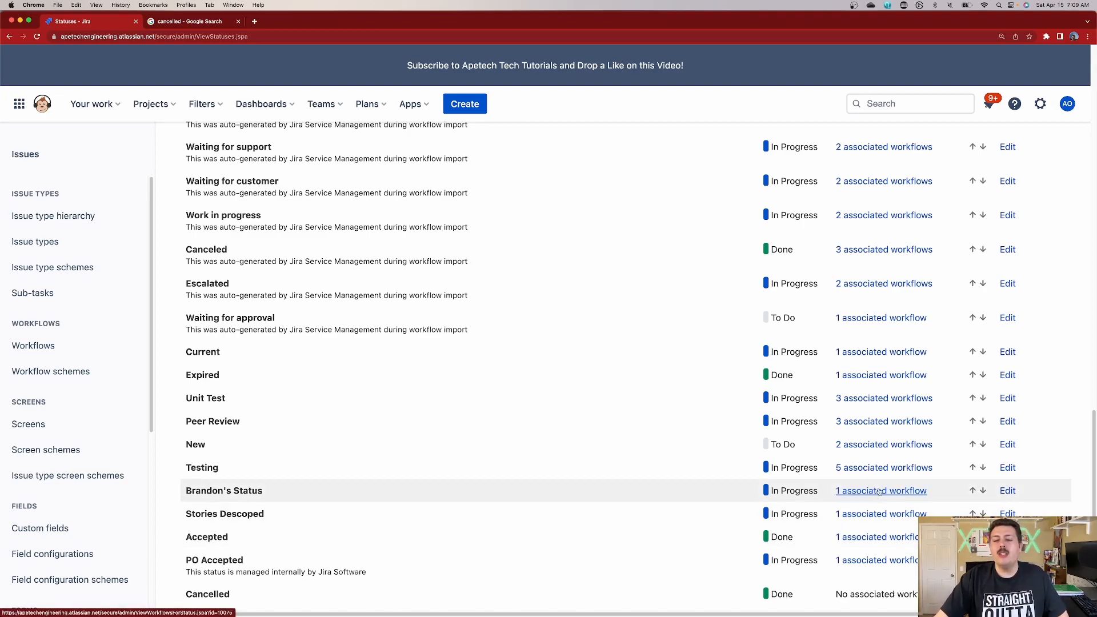
- Open the workflow associated with the status listed directly below Testing, view its diagram, and open its draft for editing
left_click(880, 491)
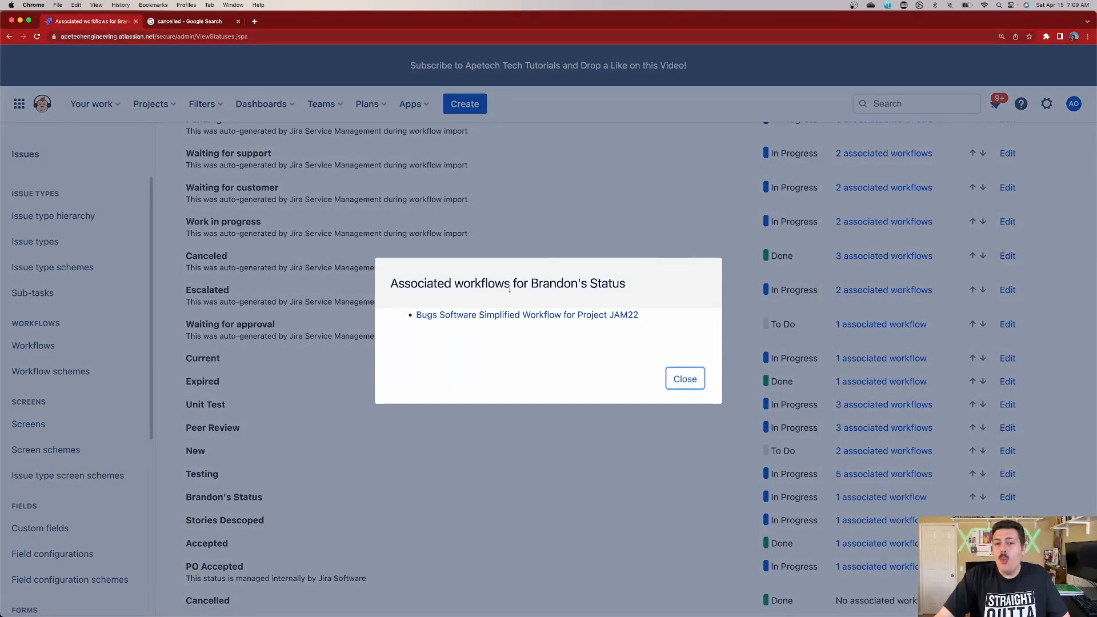
left_click(495, 318)
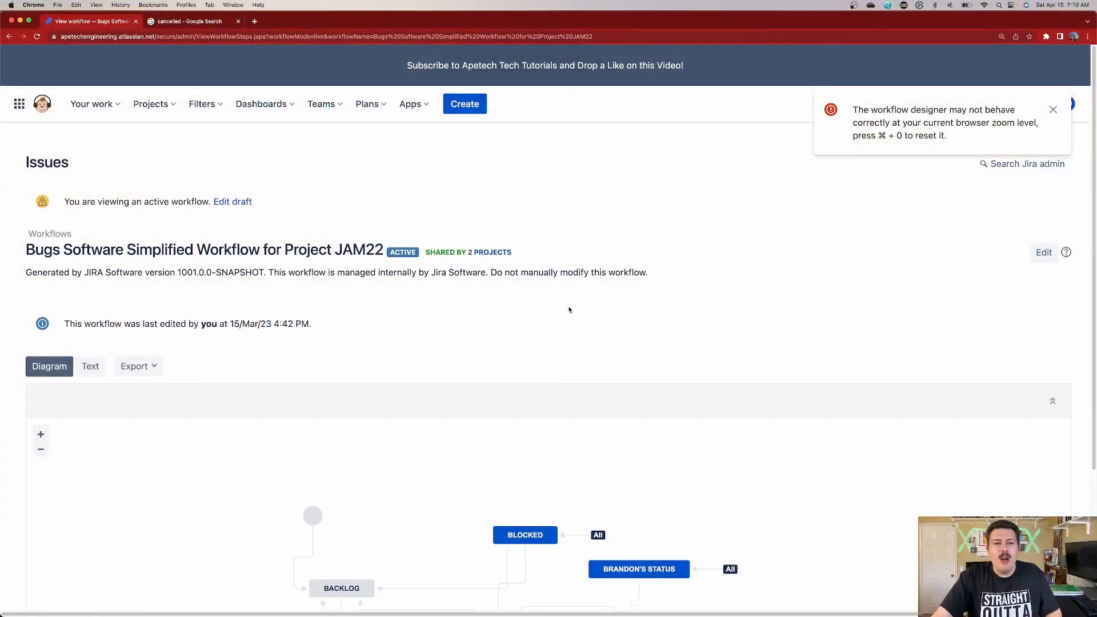
scroll(569, 310, "down", 3)
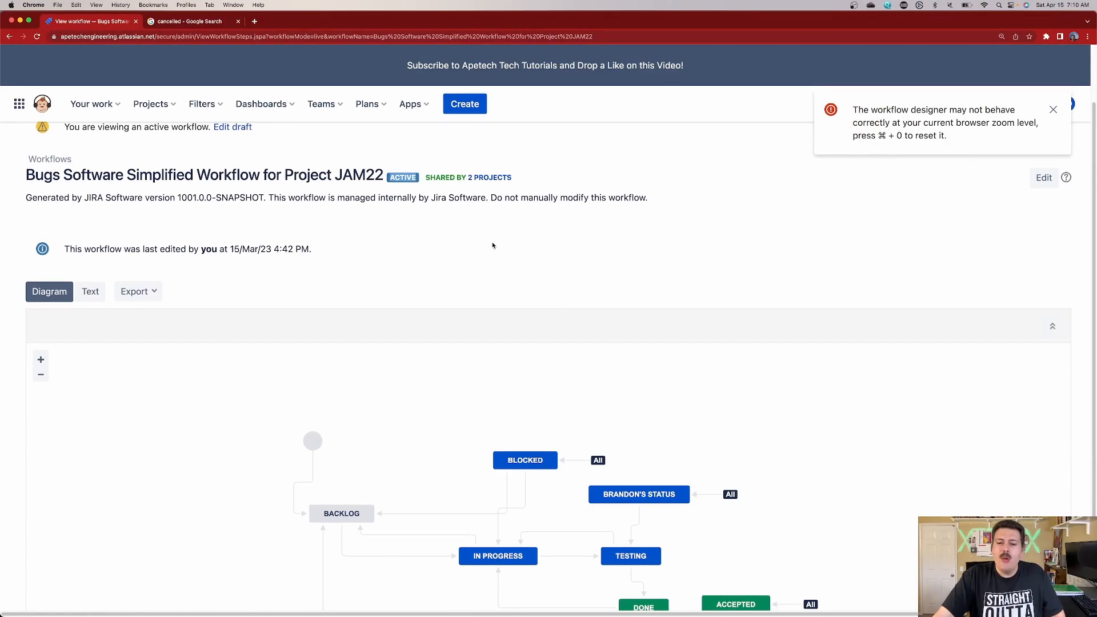
scroll(492, 245, "down", 4)
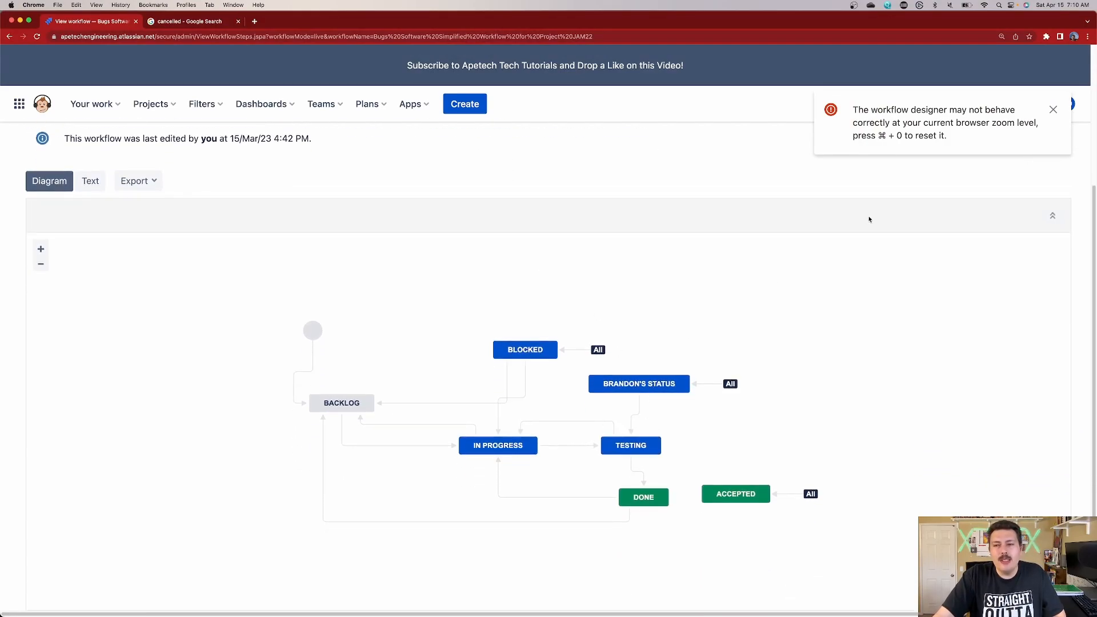
scroll(914, 235, "up", 4)
left_click(1044, 246)
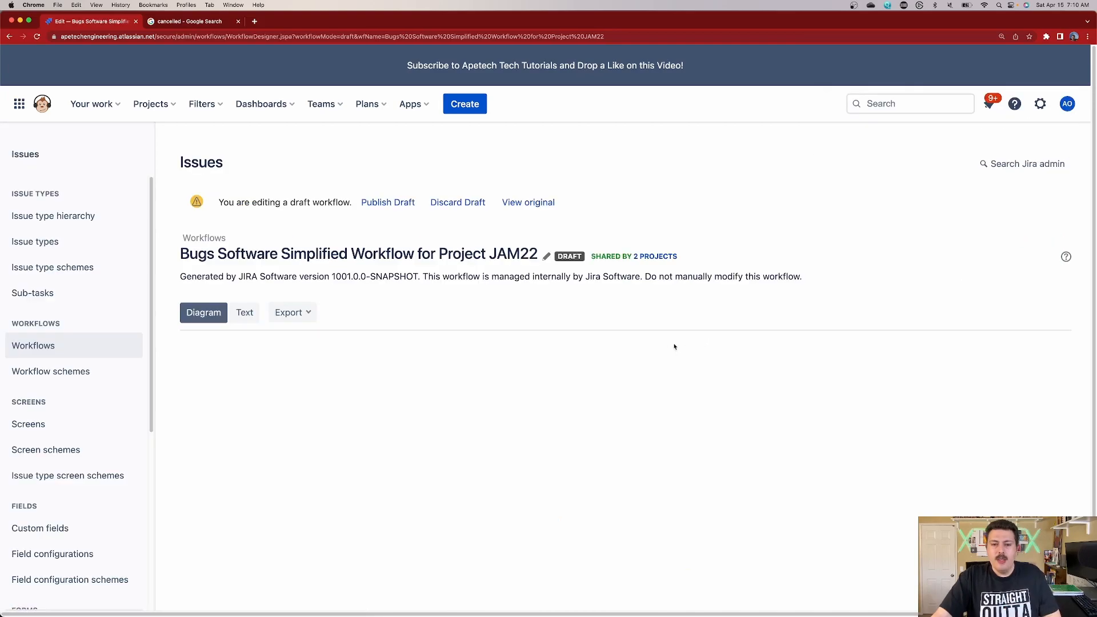
scroll(616, 347, "down", 1)
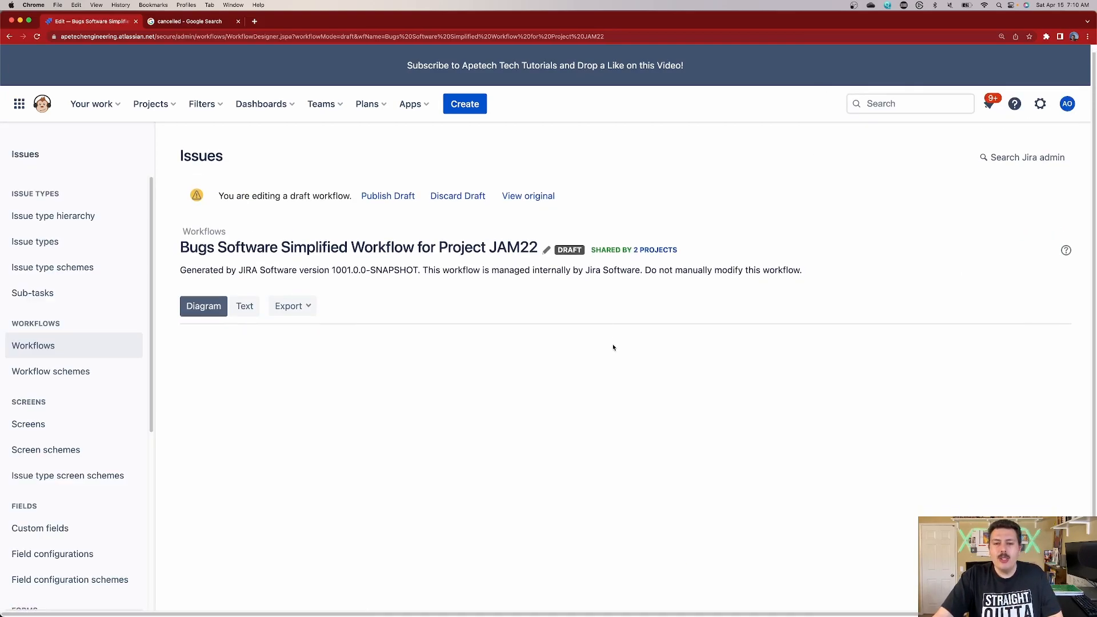
scroll(628, 343, "down", 5)
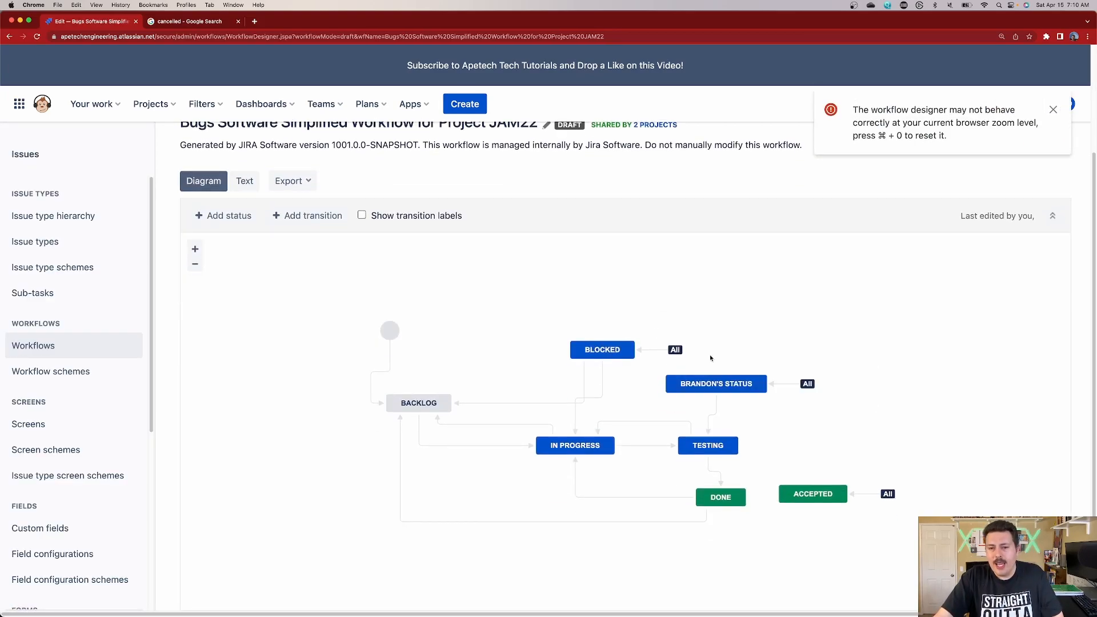
- In the draft, disallow all statuses from transitioning to the personally named status and delete its Resume Testing transition
left_click(705, 384)
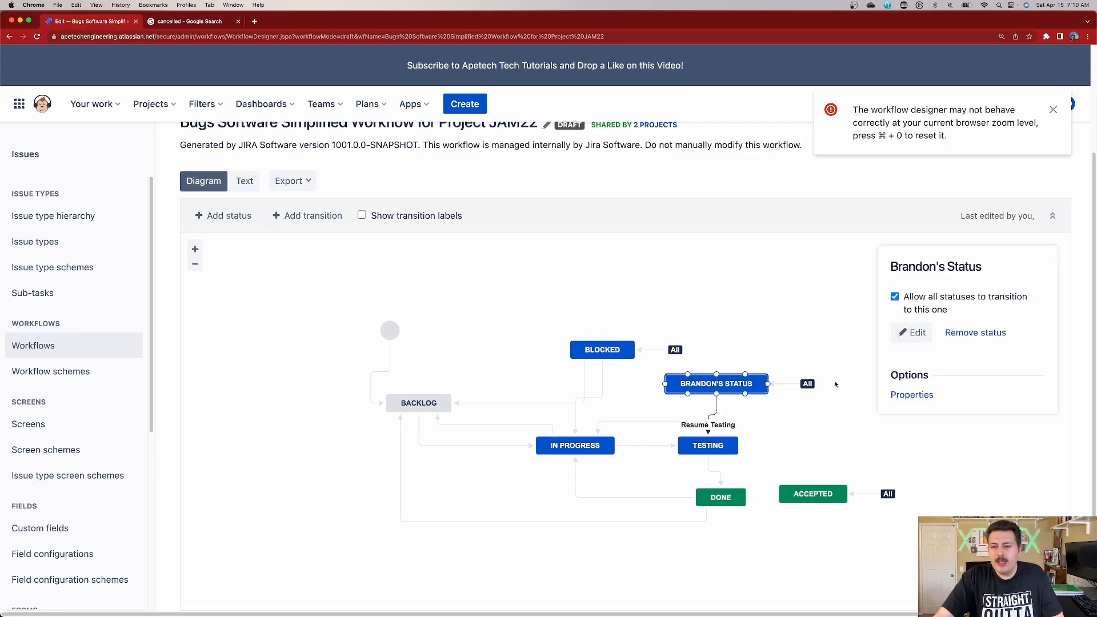
left_click(895, 298)
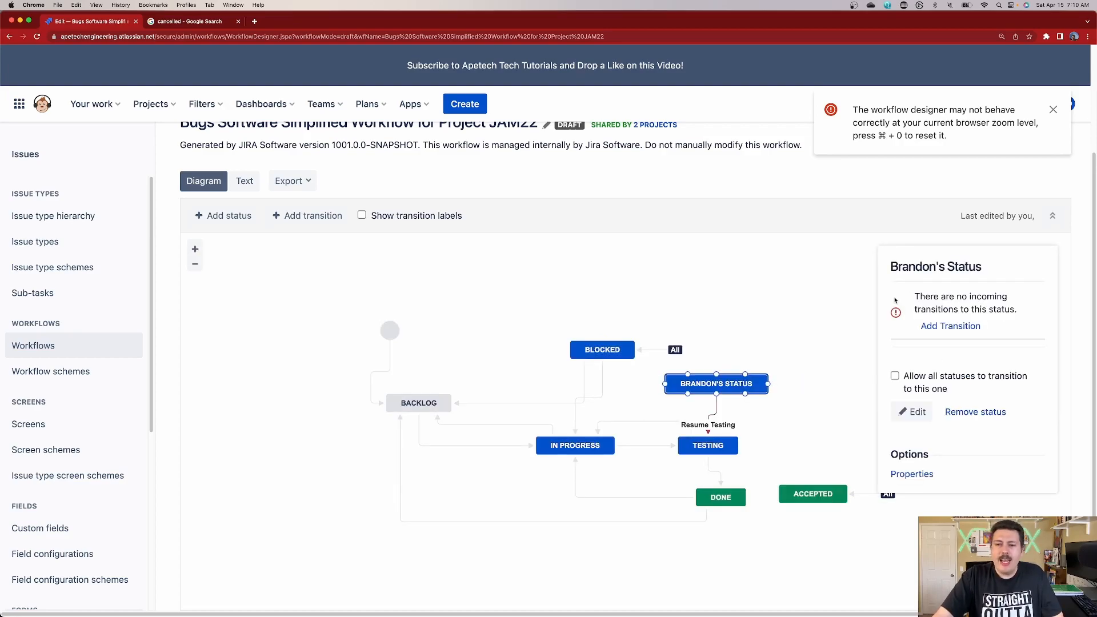
left_click(717, 412)
left_click(975, 370)
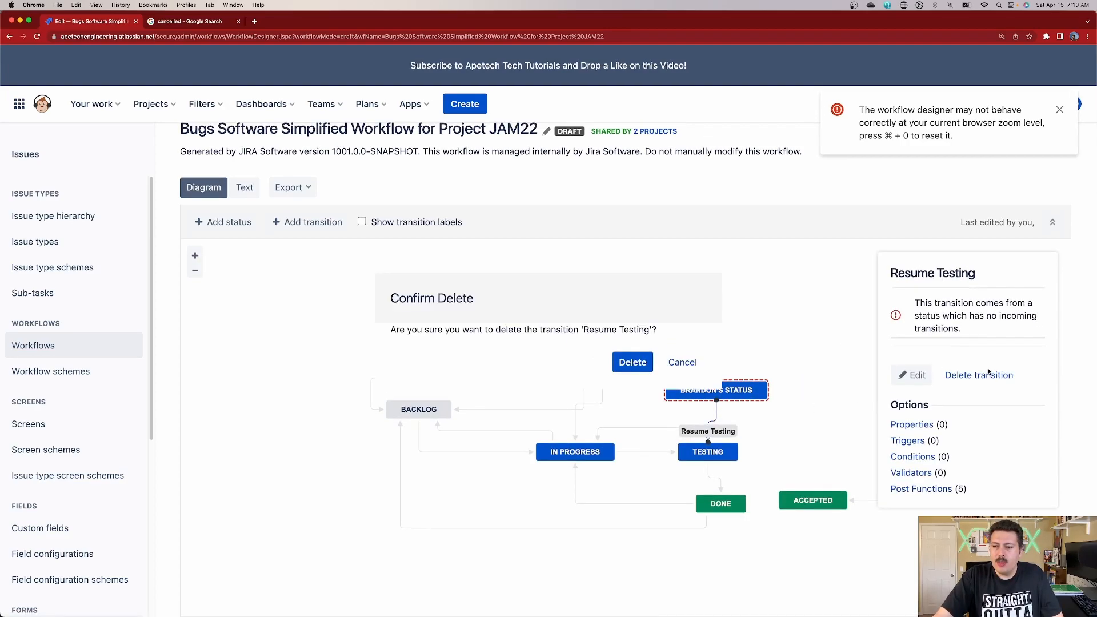
left_click(632, 362)
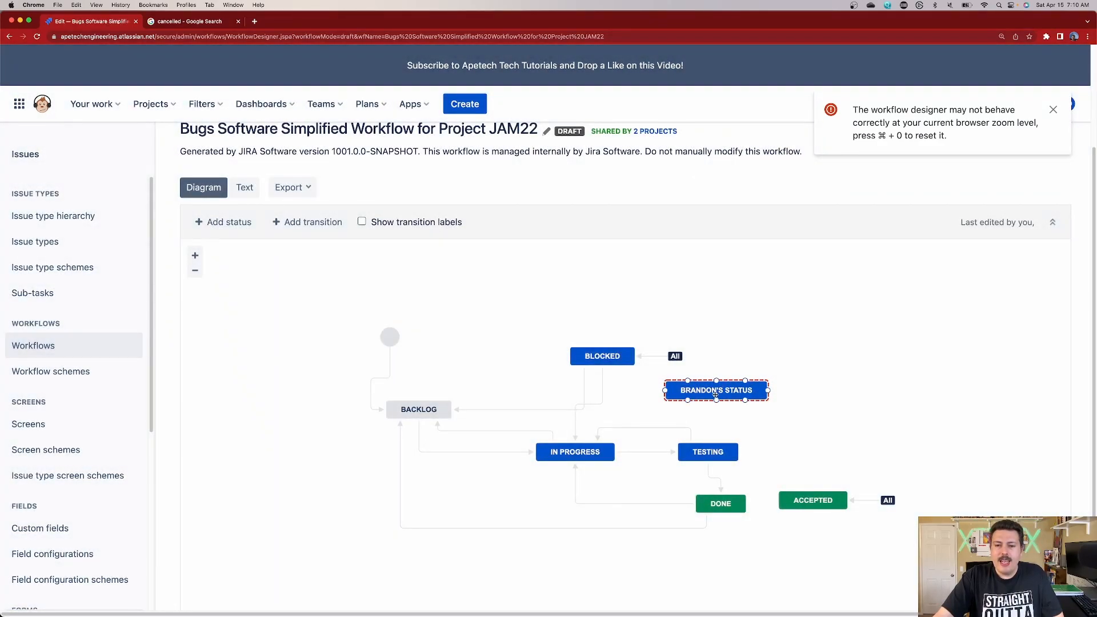
- Move the disconnected status above Blocked in the draft diagram, try to remove it, and dismiss the zoom-level notification
left_click_drag(715, 394, 778, 322)
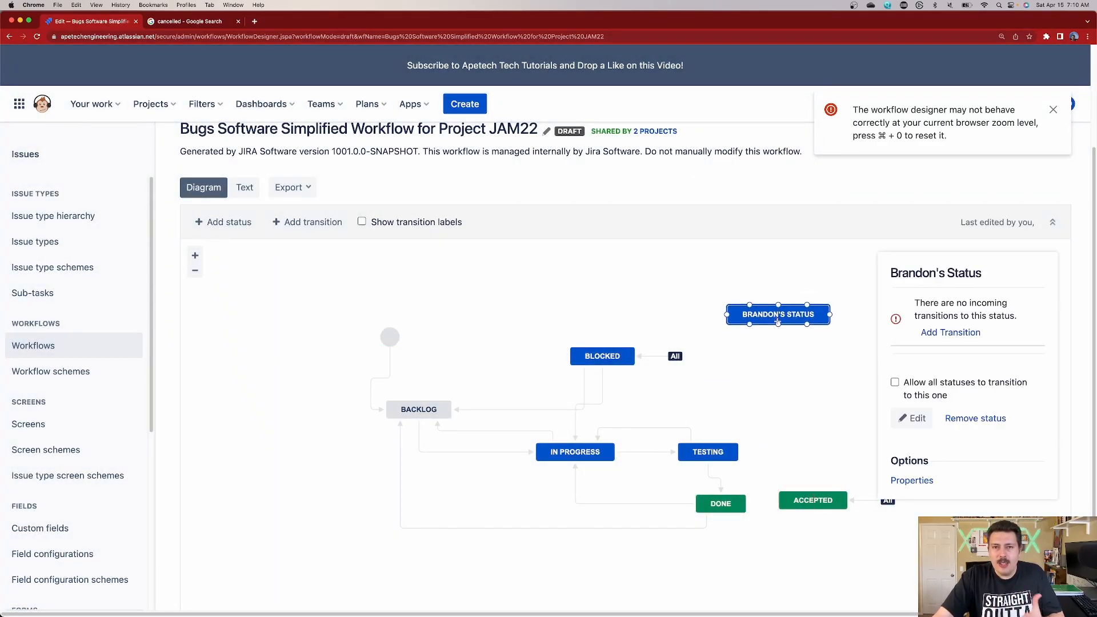
left_click(974, 420)
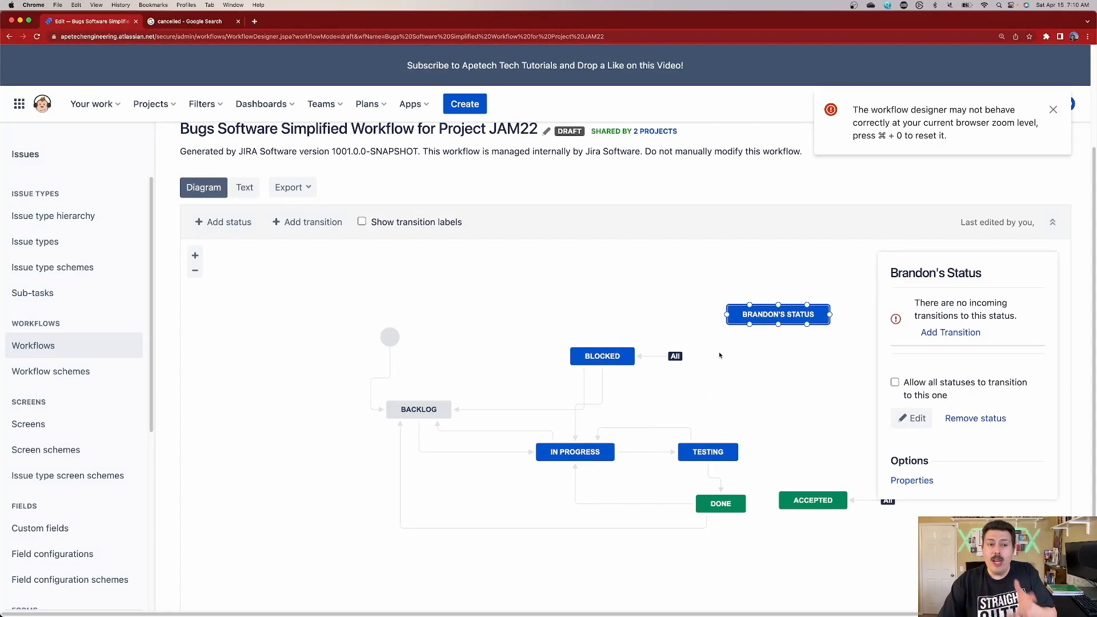
left_click(1055, 109)
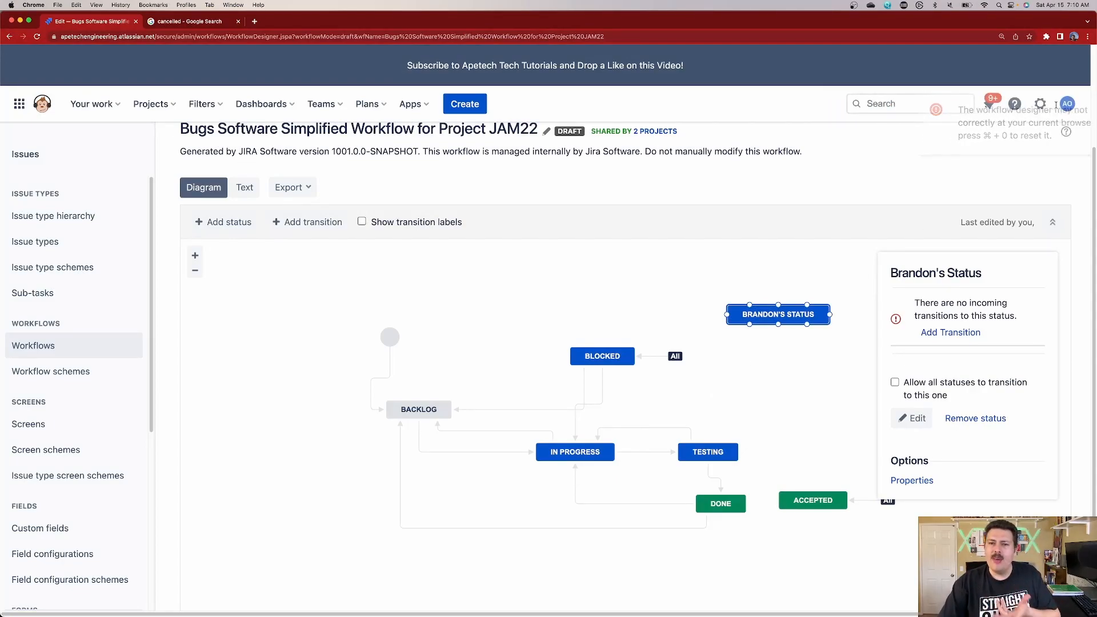
- Copy the draft workflow's name and search the active workflows for it
scroll(1033, 215, "up", 2)
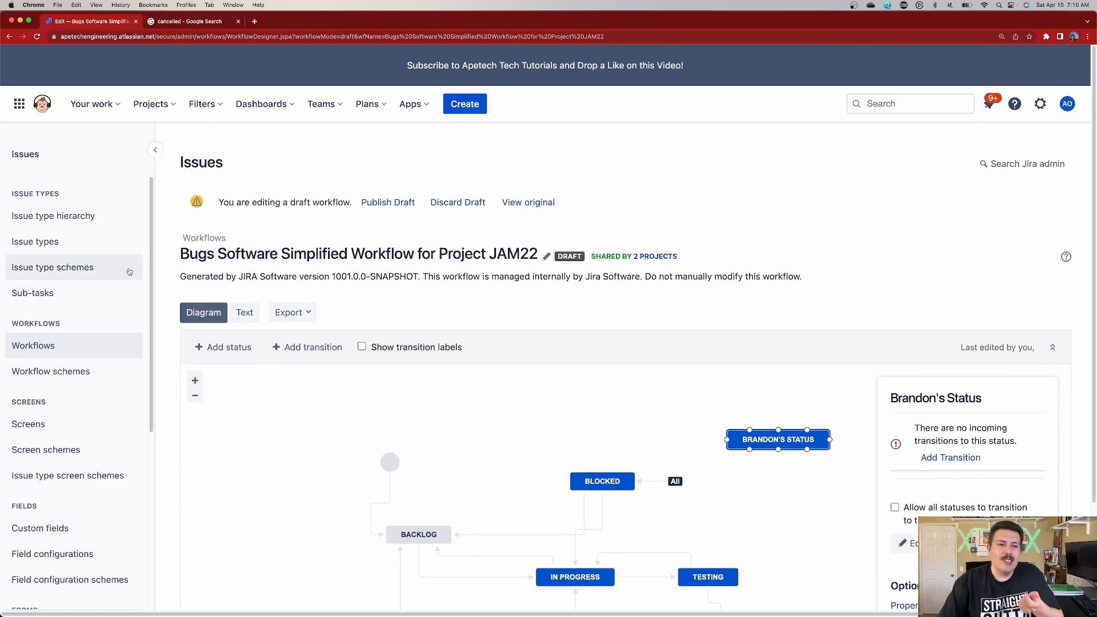
left_click_drag(189, 254, 546, 256)
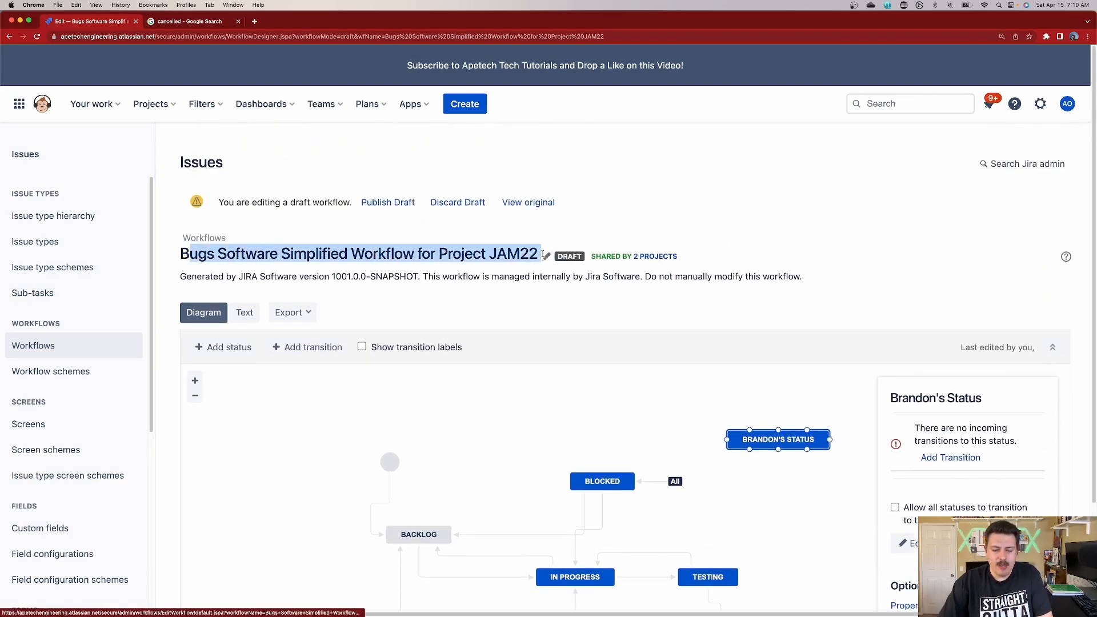
left_click(39, 347)
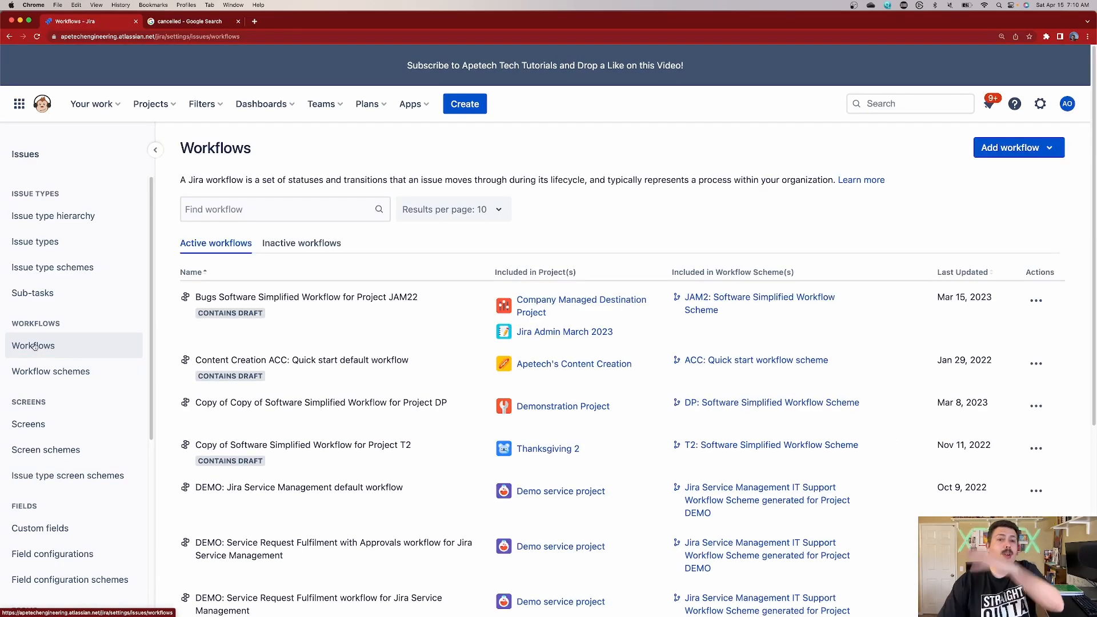
left_click(273, 208)
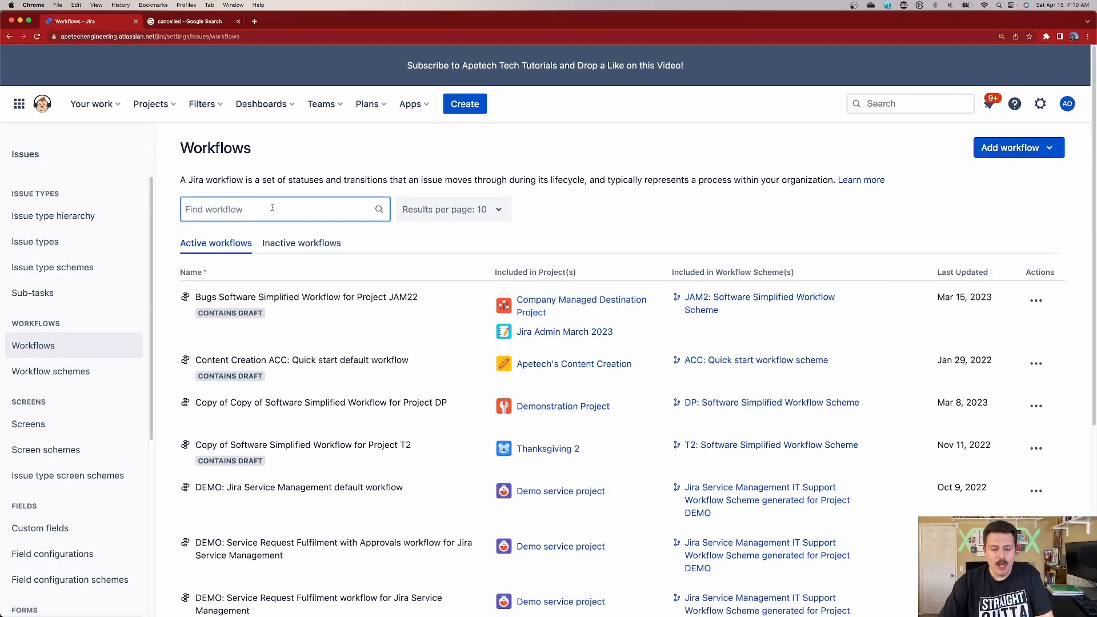
key("super+v")
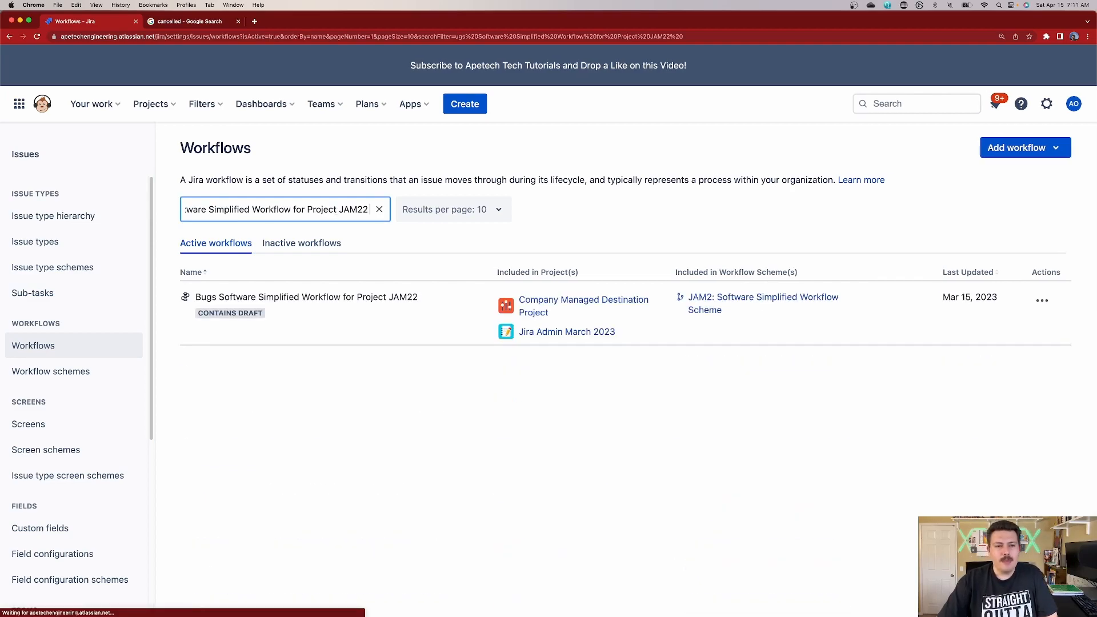
- Copy the found workflow, keeping the suggested "Copy of Bugs Software Simplified Workflow for Project JAM22" name and its description
left_click(1043, 300)
left_click(1034, 386)
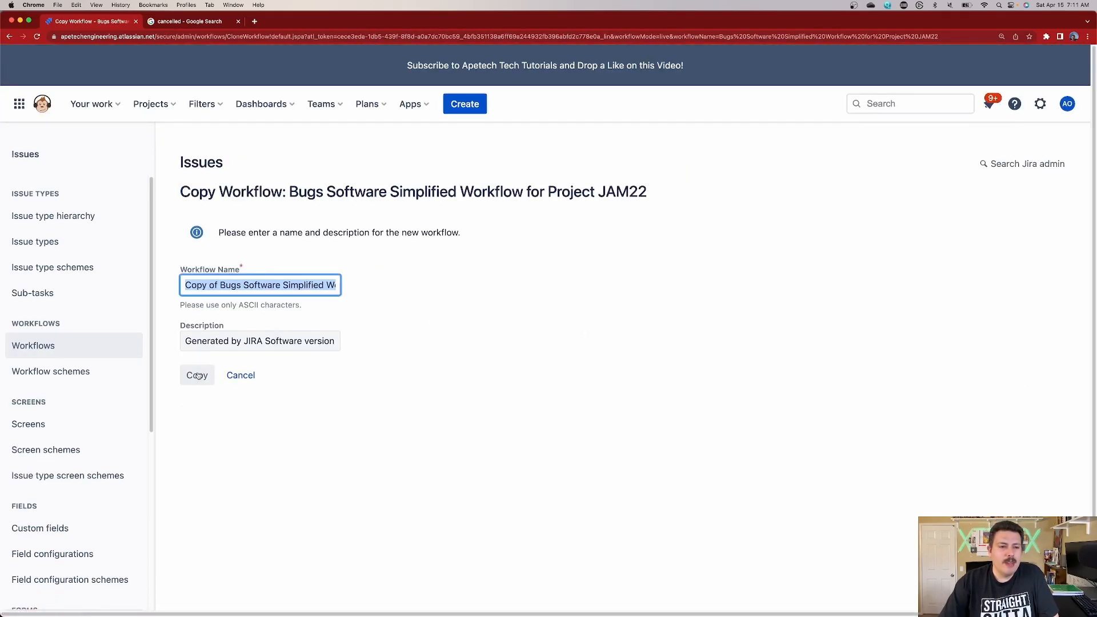
left_click(198, 376)
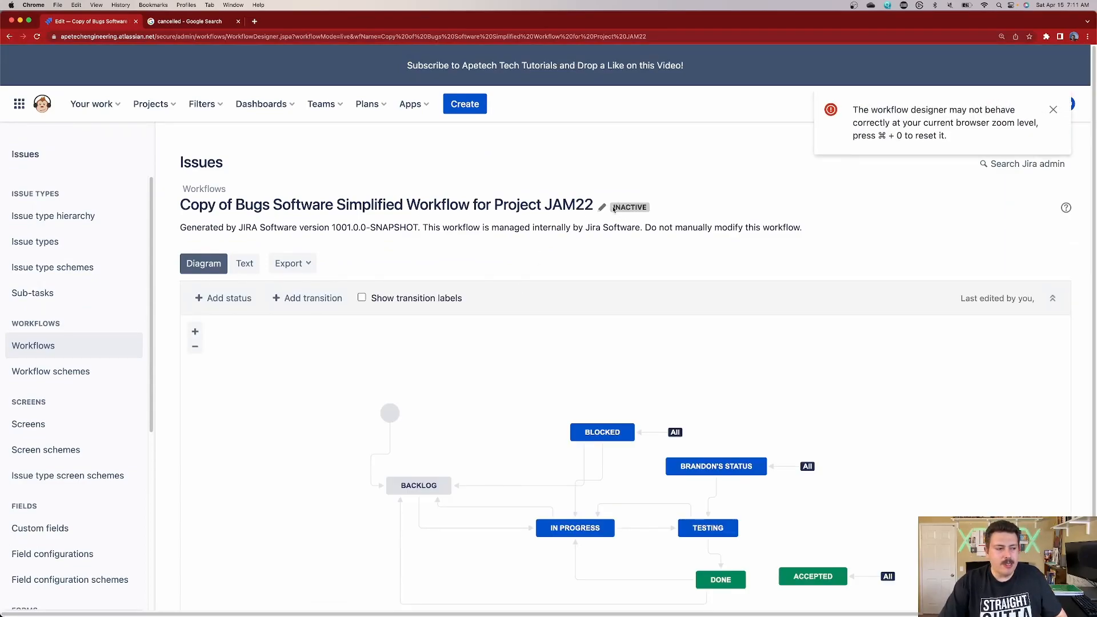
- In the copied workflow, disallow all statuses from transitioning to the personally named status and delete its Resume Testing transition
scroll(621, 263, "down", 1)
left_click(716, 451)
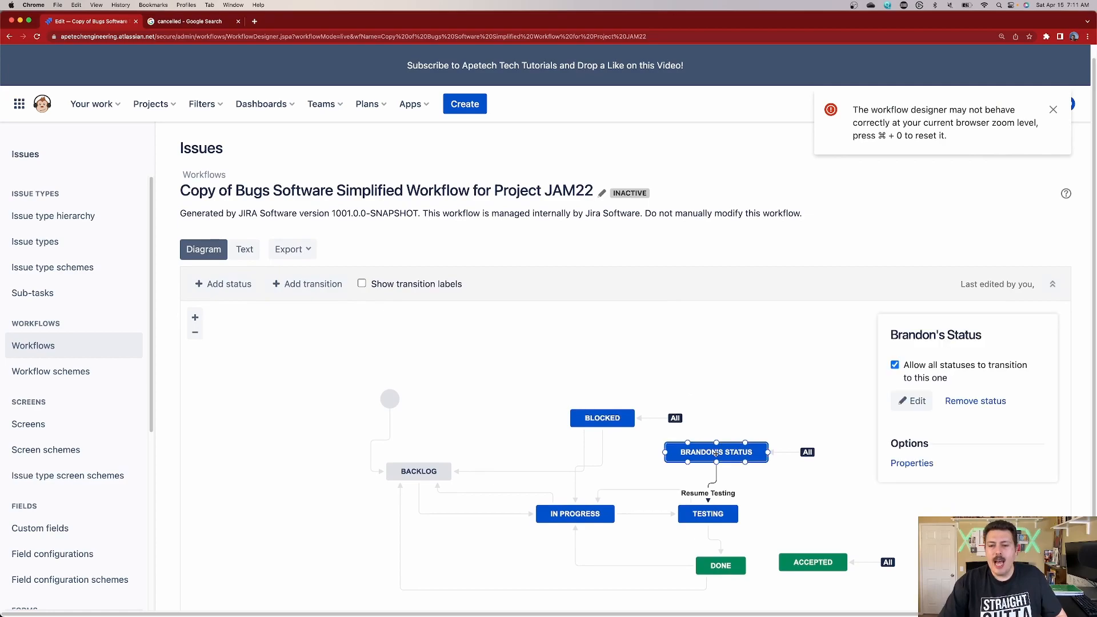
left_click(894, 366)
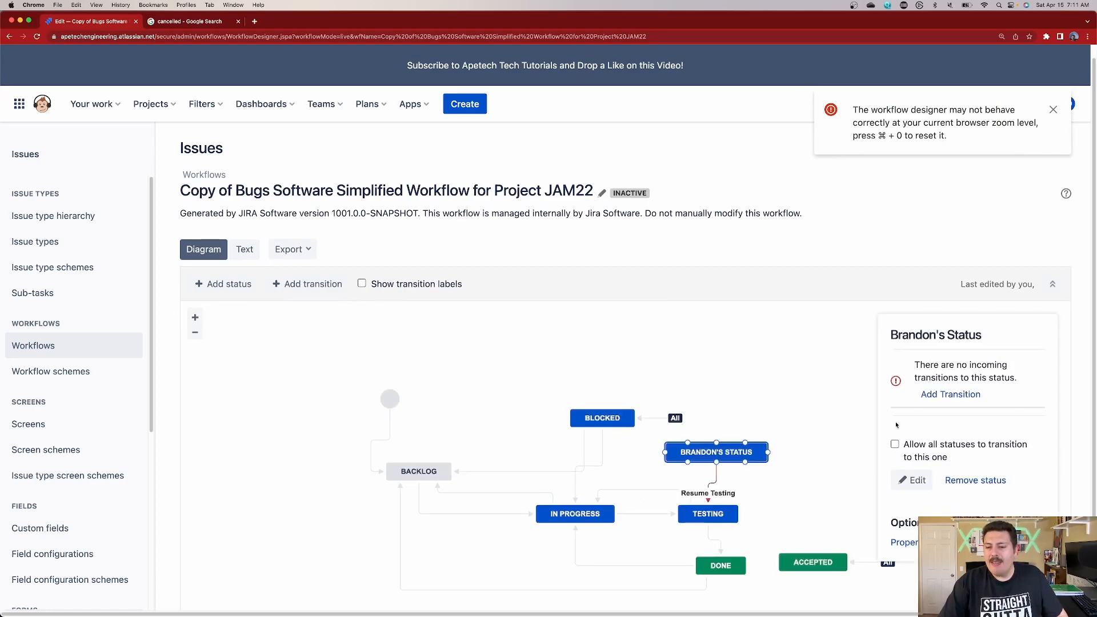
left_click(714, 480)
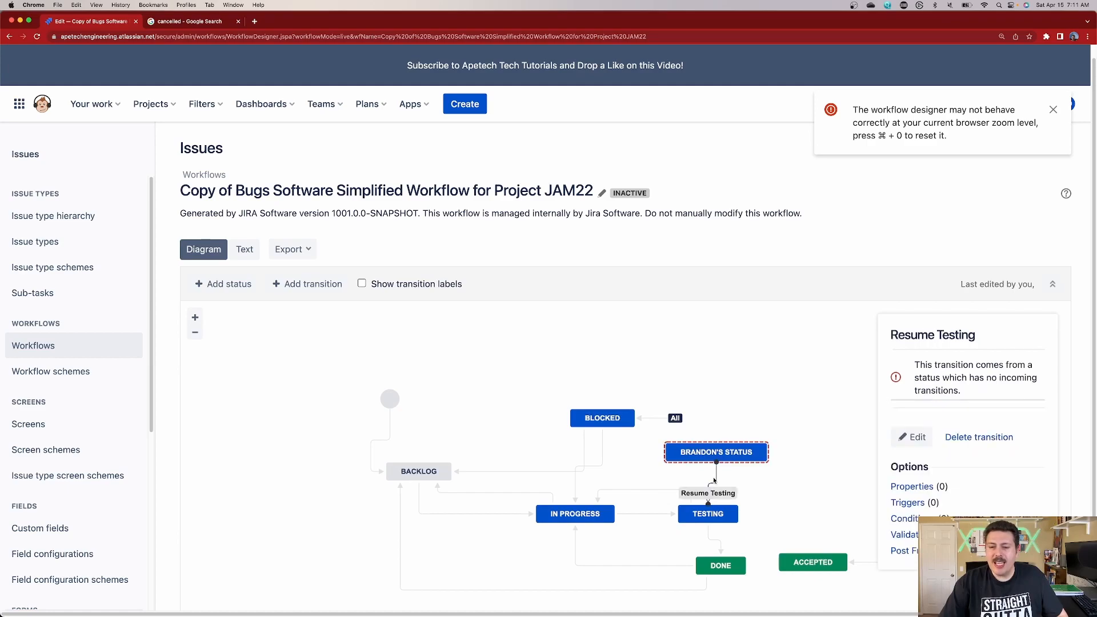
left_click(979, 438)
left_click(629, 366)
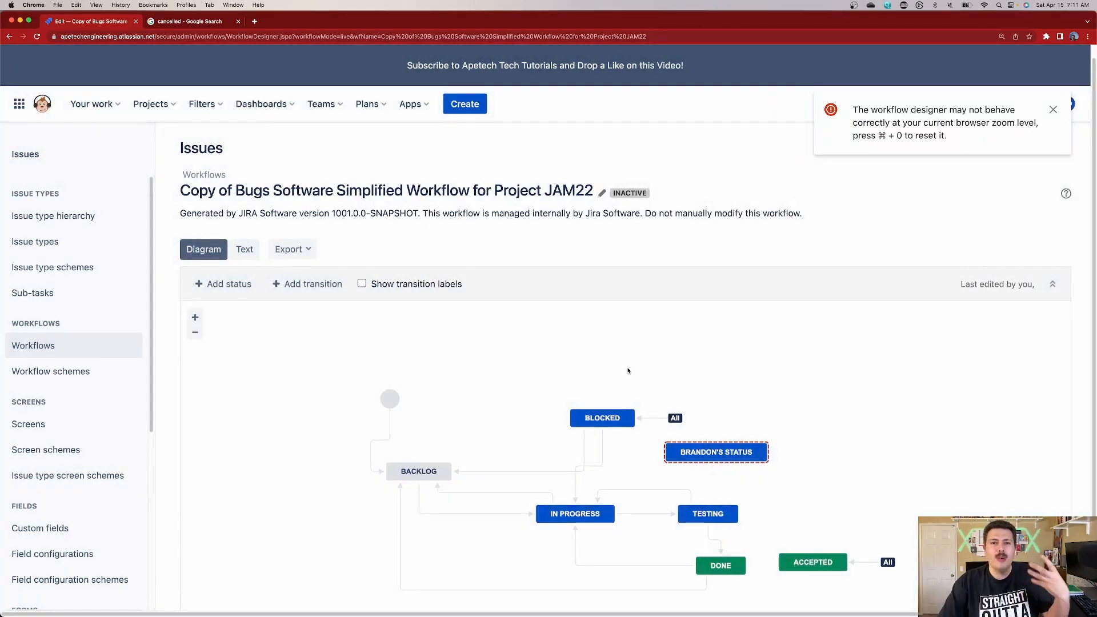
- Move the disconnected status beside Blocked in the copied workflow's diagram and remove it from the workflow
left_click_drag(684, 446, 737, 420)
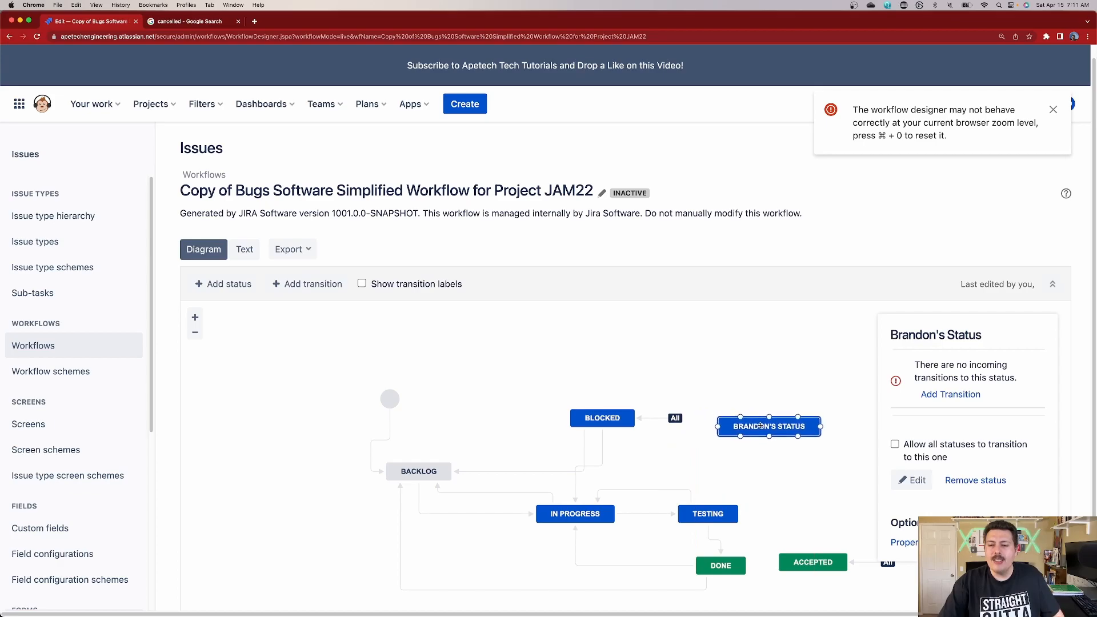
left_click(981, 481)
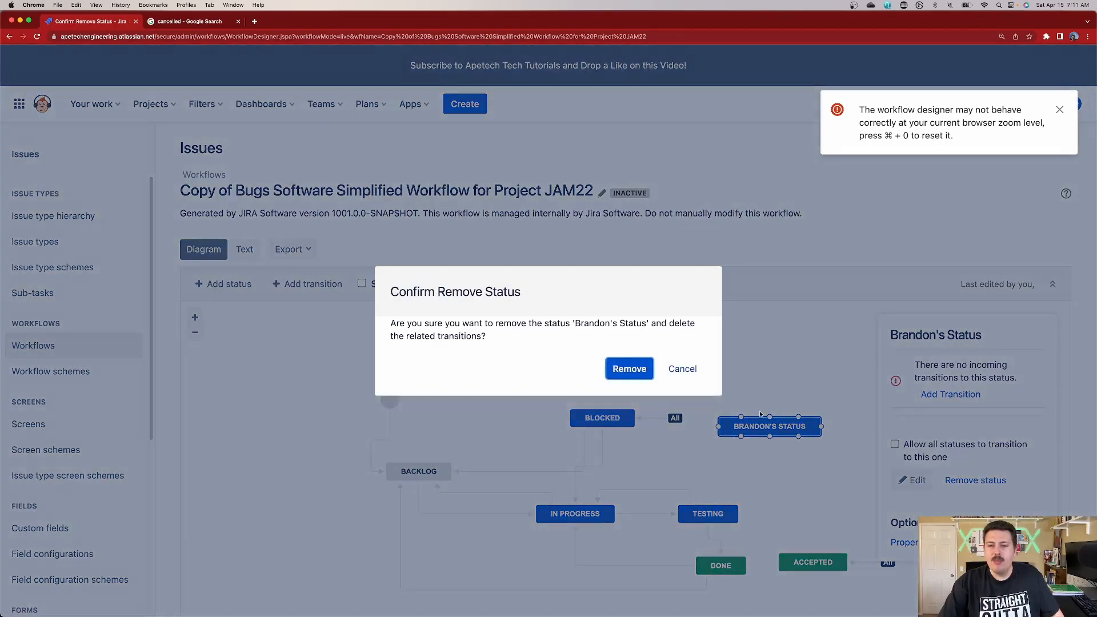
left_click(629, 368)
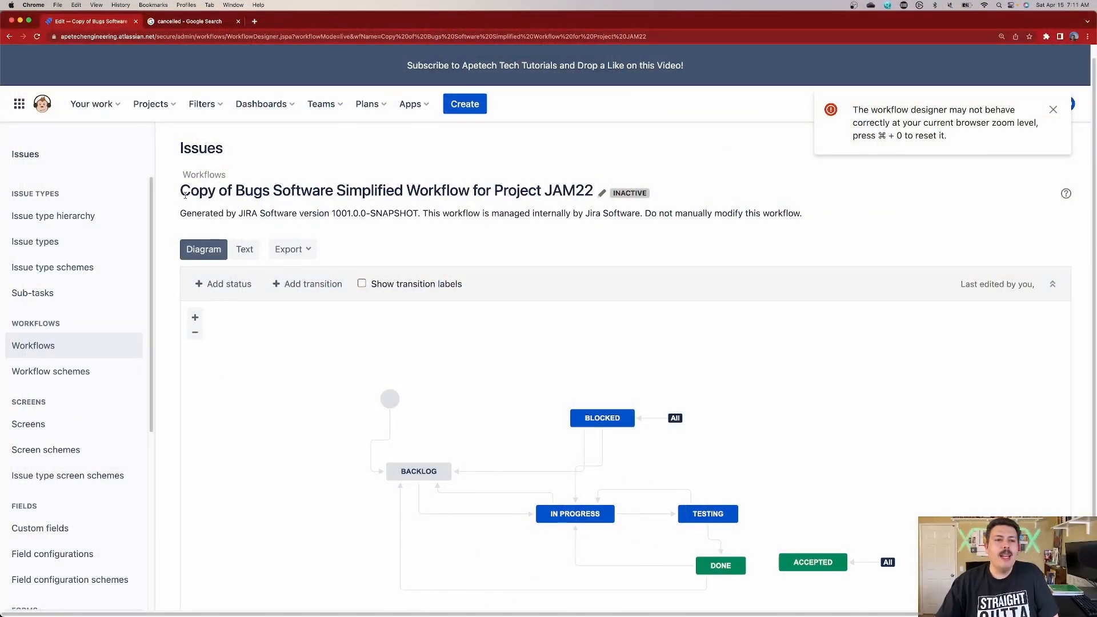
- Highlight the JAM22 project reference in the copied workflow's name and open the full list of projects
left_click_drag(181, 190, 446, 188)
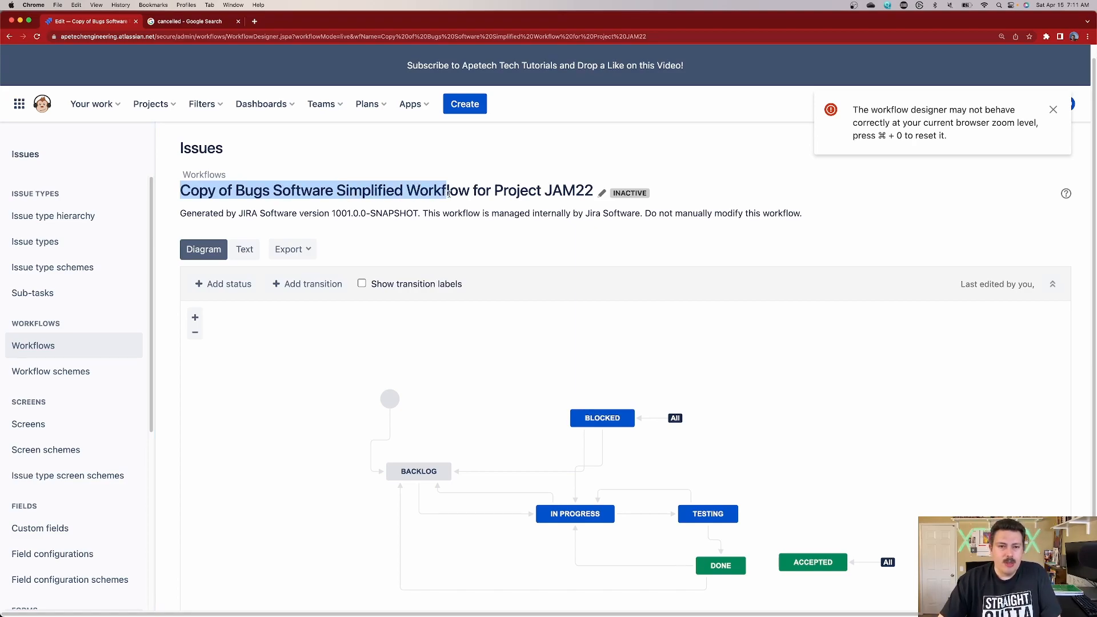
left_click_drag(545, 190, 592, 191)
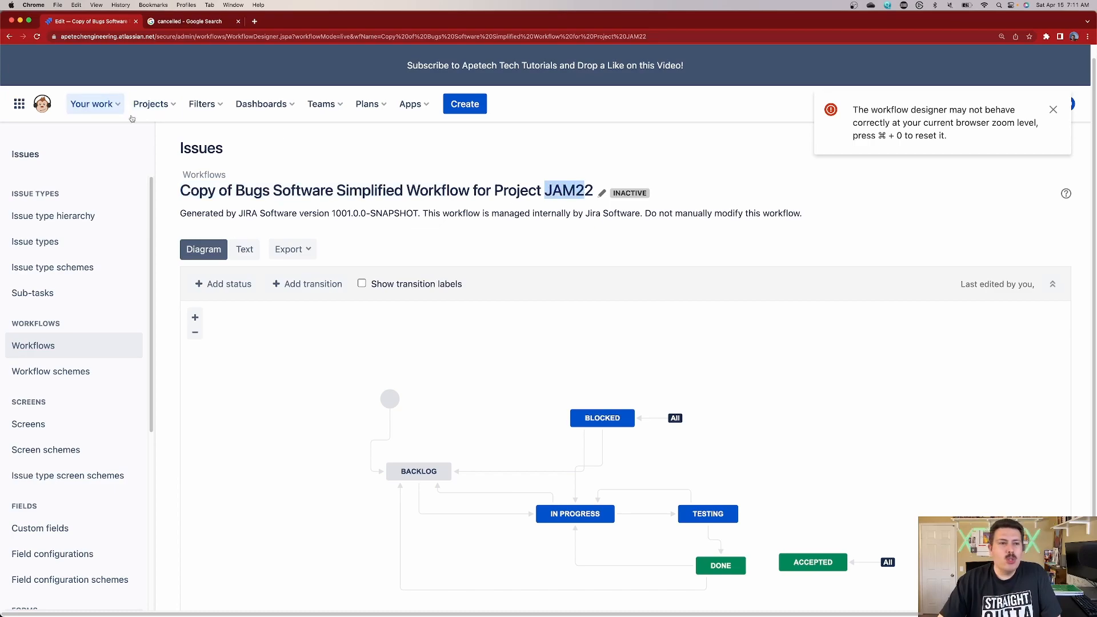
left_click(153, 105)
left_click(200, 337)
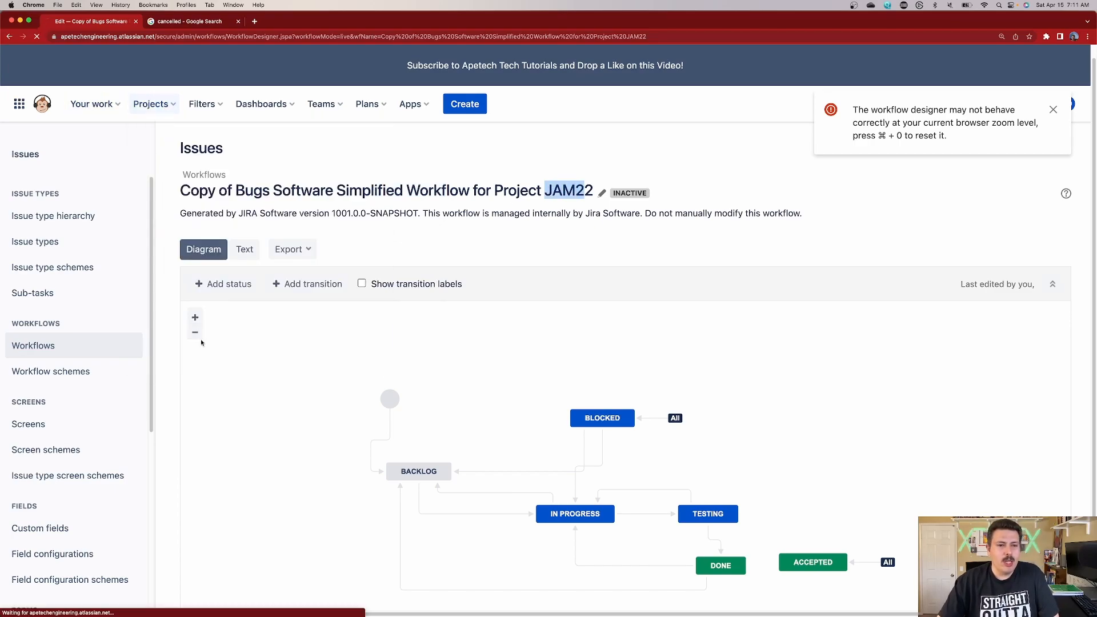
- Search the projects for "jam" and open the Jira Admin March 2023 project
left_click(93, 180)
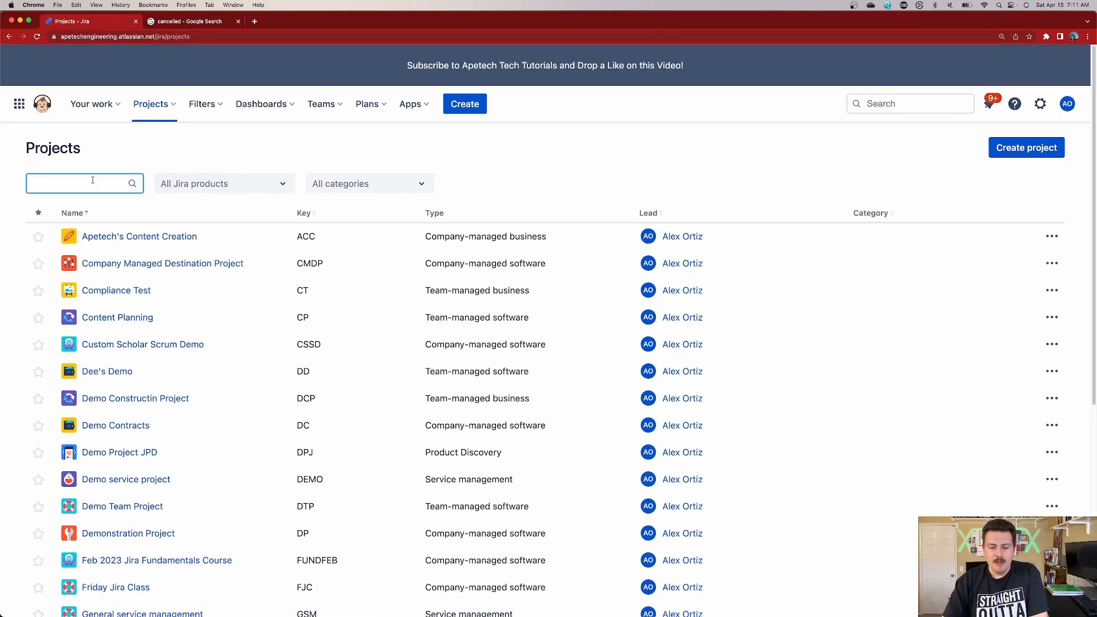
type("jam22")
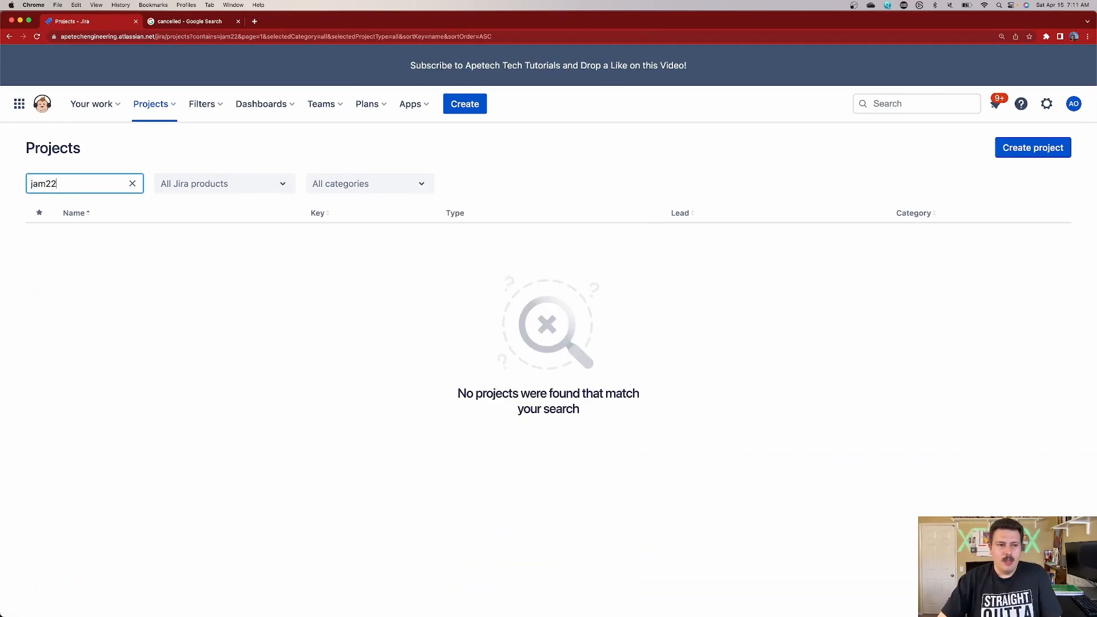
key("BackSpace")
key("BackSpace")
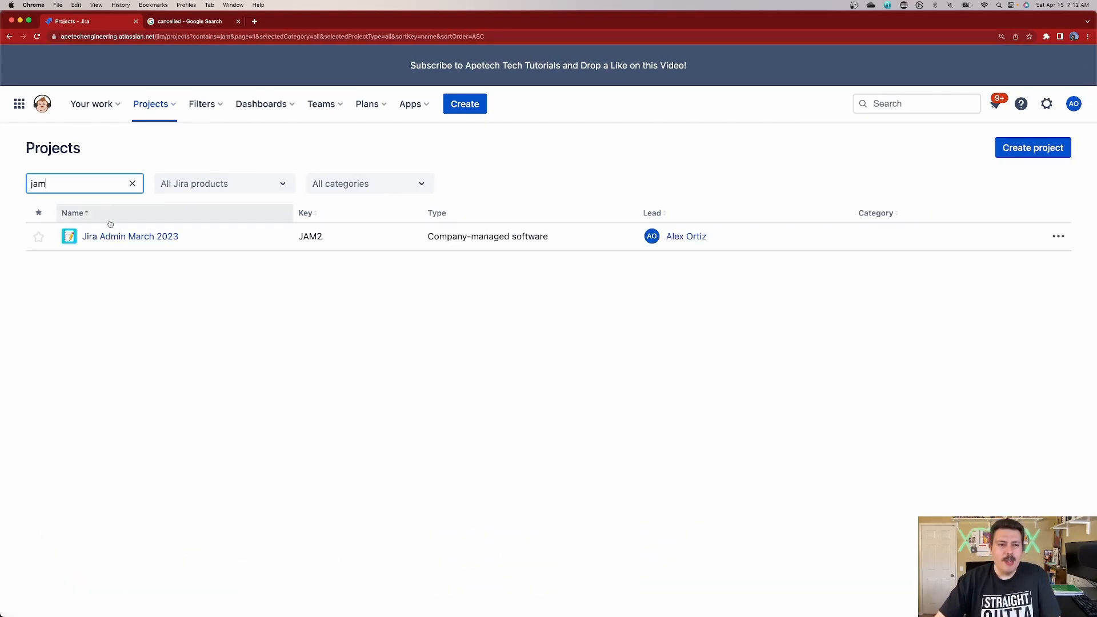
left_click(140, 237)
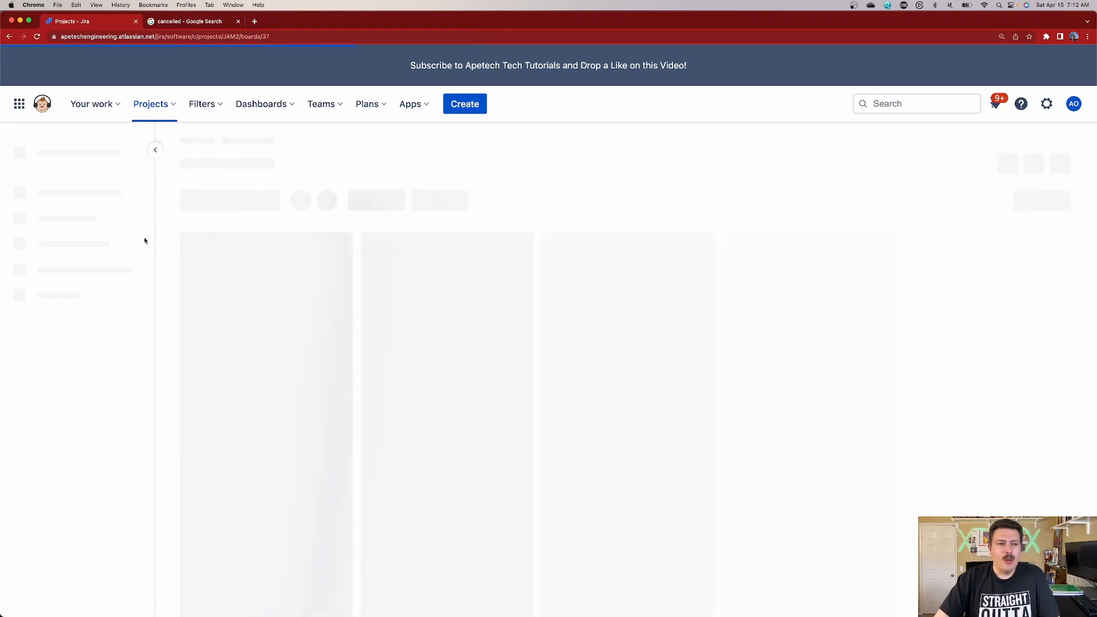
- Open the project's workflow settings, go to the global editor for its shared scheme, and highlight the Bugs workflow's name
scroll(50, 576, "down", 2)
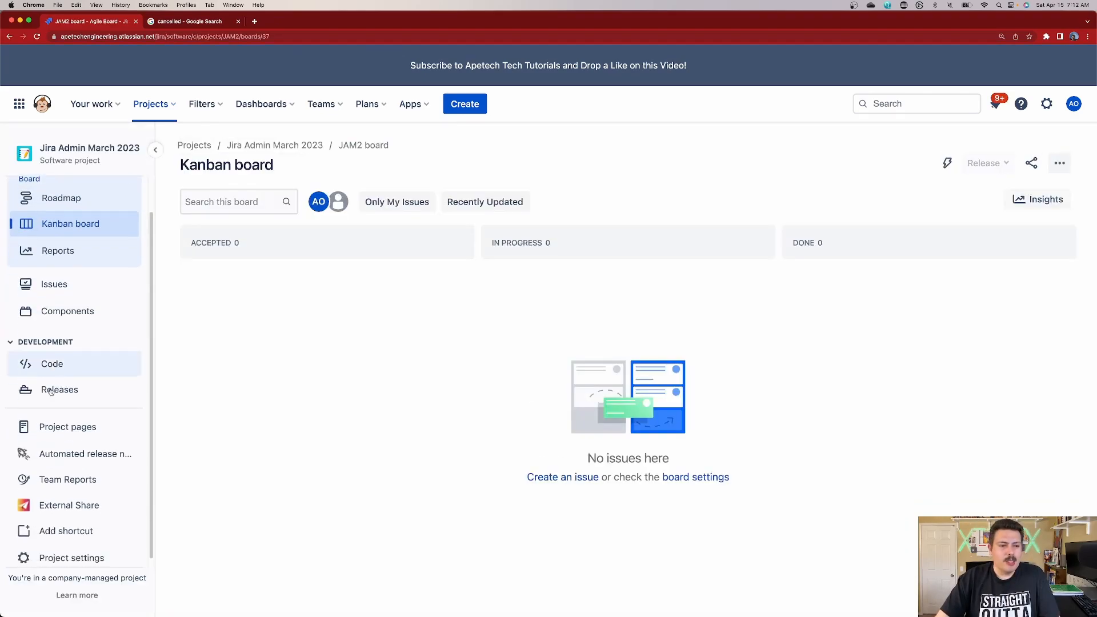
left_click(63, 549)
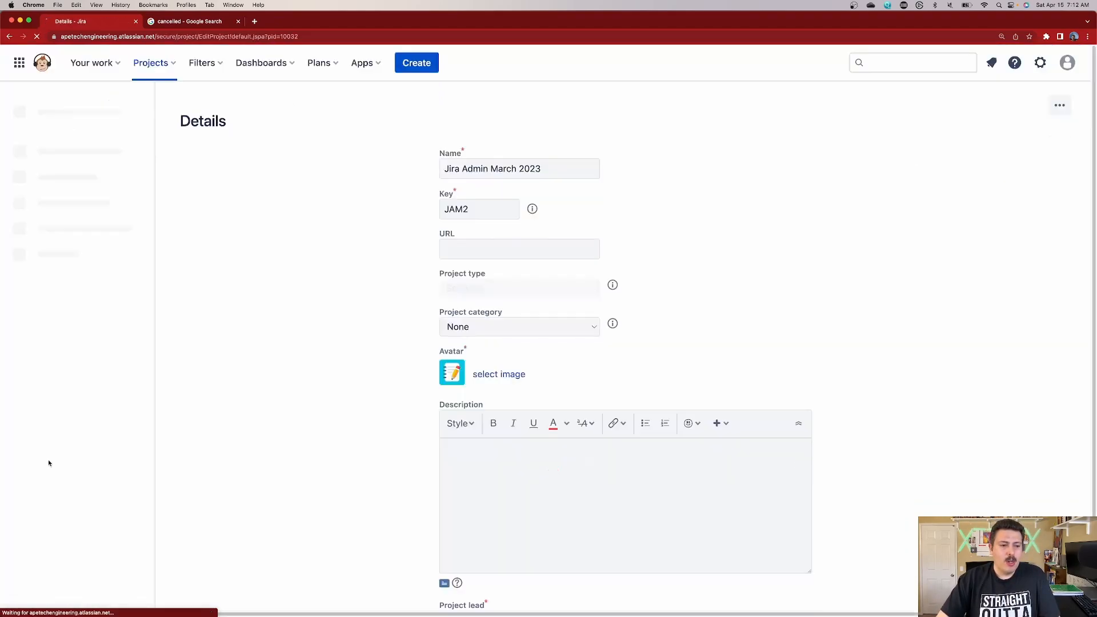
left_click(50, 463)
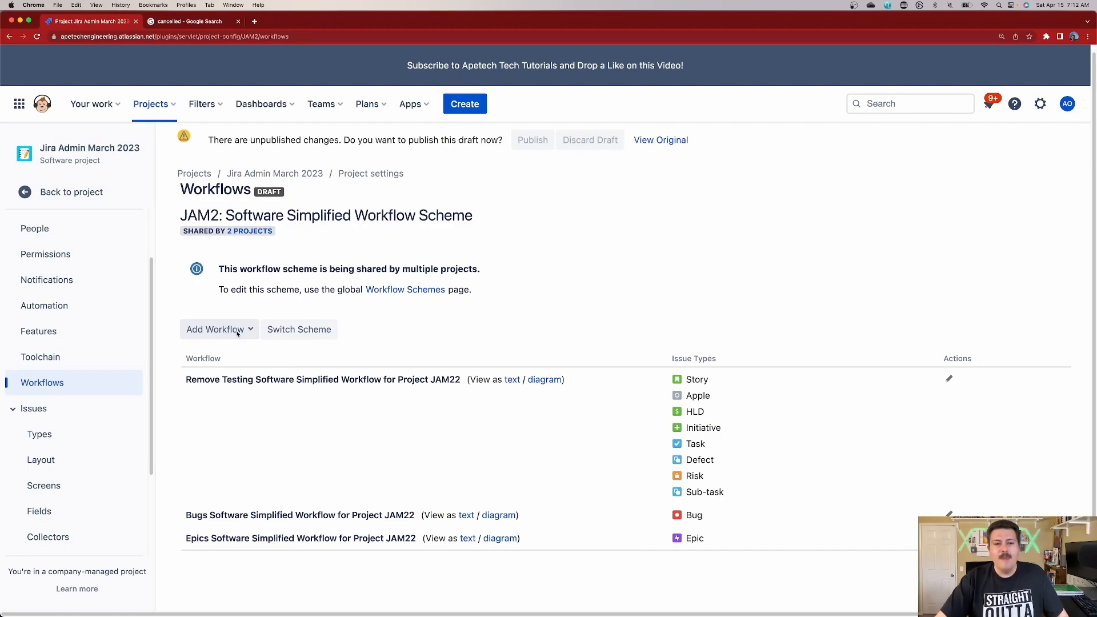
left_click(419, 291)
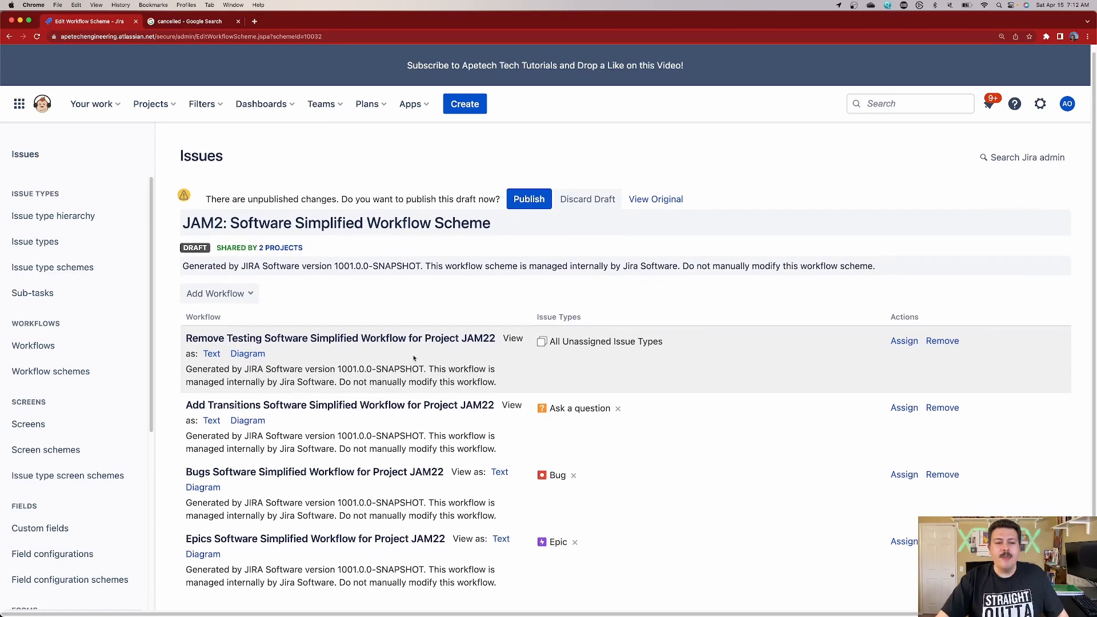
left_click_drag(193, 473, 366, 471)
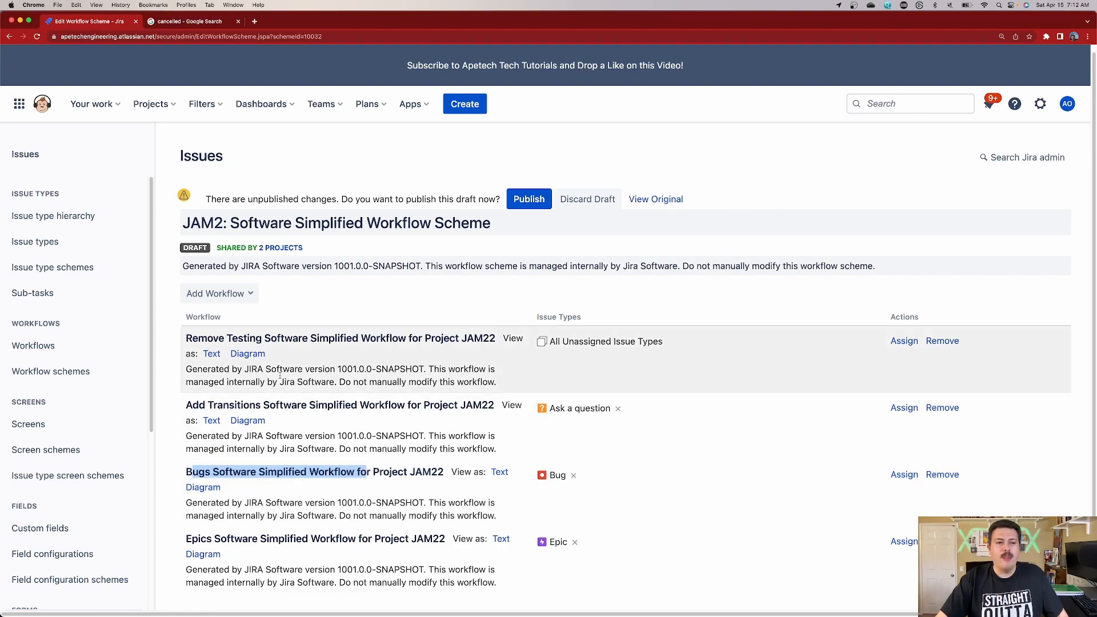
- Add the existing "Copy of Bugs Software Simplified Workflow for Project JAM22" to the scheme and assign it to the Bug issue type
left_click(243, 297)
left_click(222, 322)
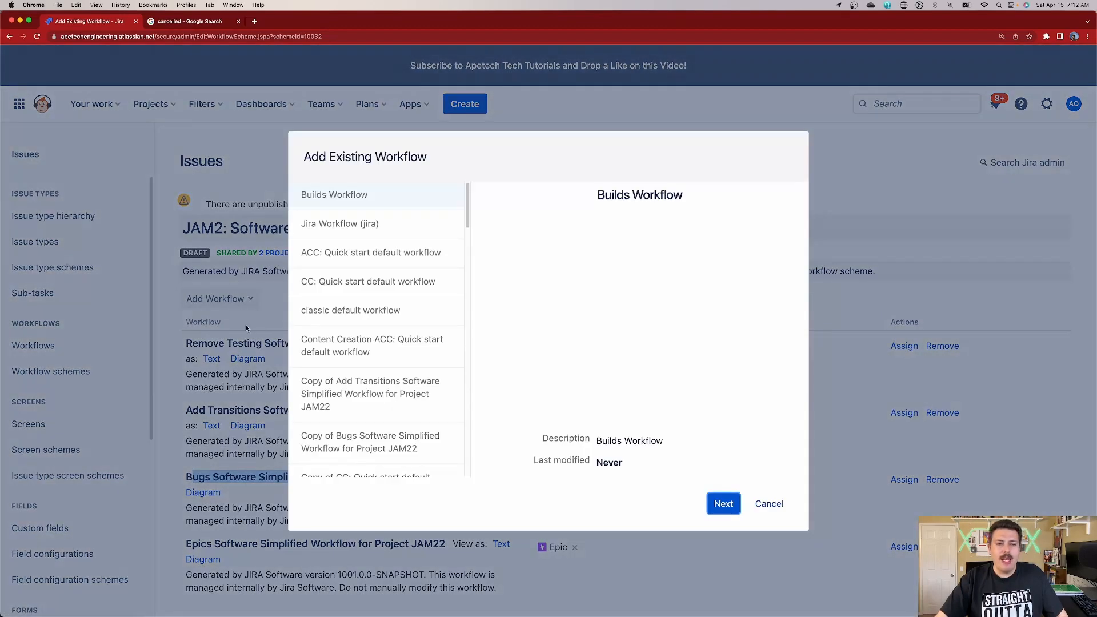
scroll(405, 382, "down", 1)
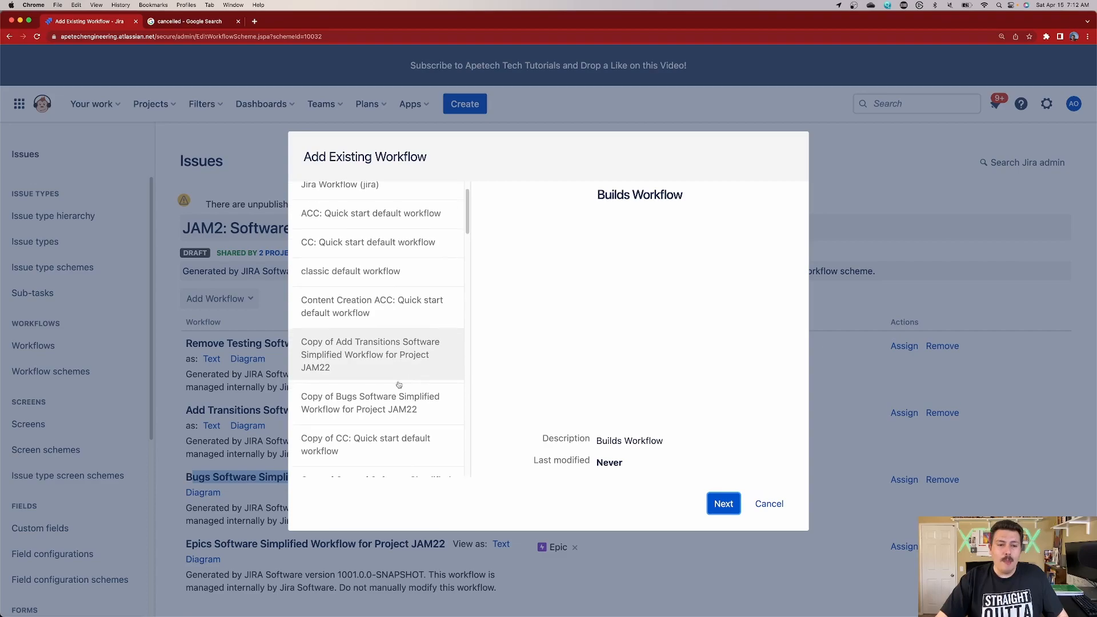
left_click(372, 405)
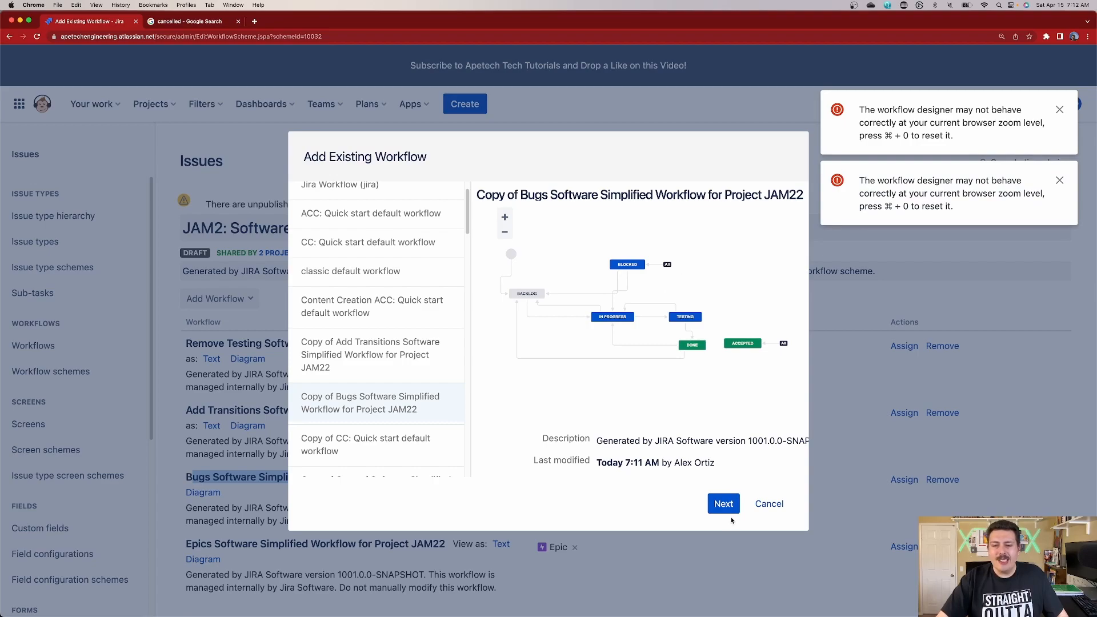
left_click(726, 506)
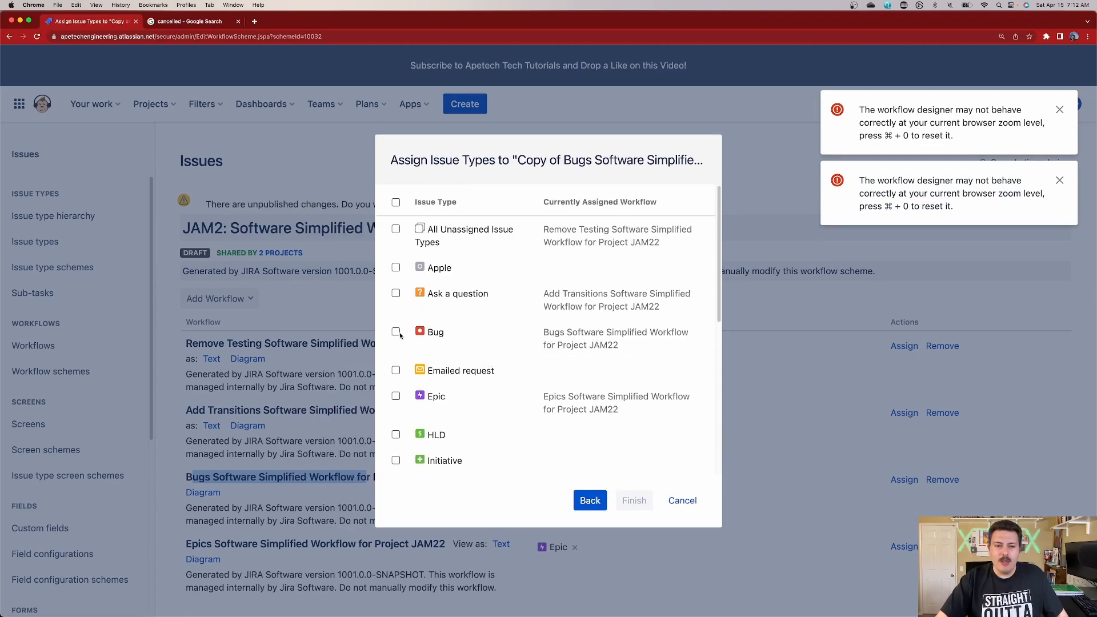
left_click(396, 332)
left_click(634, 501)
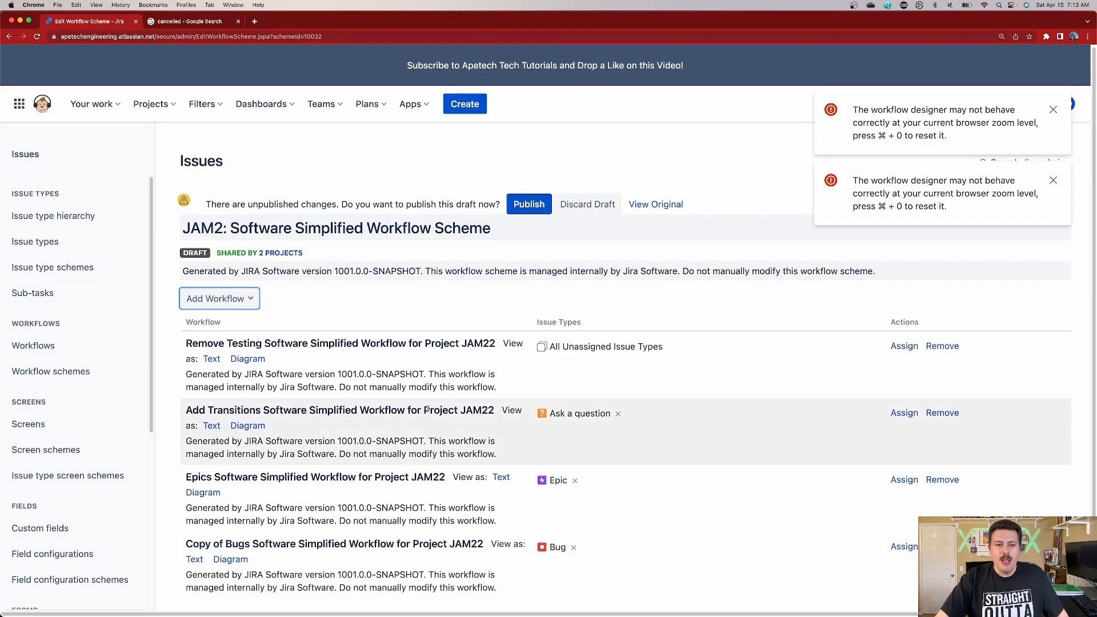
- Highlight the copied Bugs workflow's name and publish the draft scheme, mapping the personally named status to Backlog for bugs
scroll(428, 409, "down", 1)
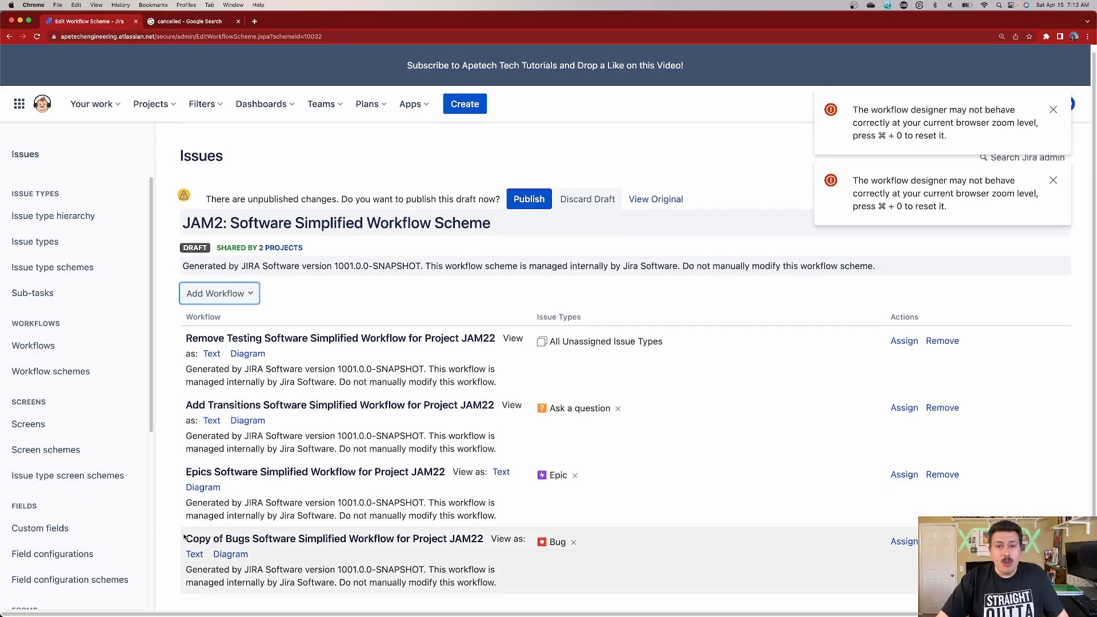
left_click_drag(195, 538, 284, 539)
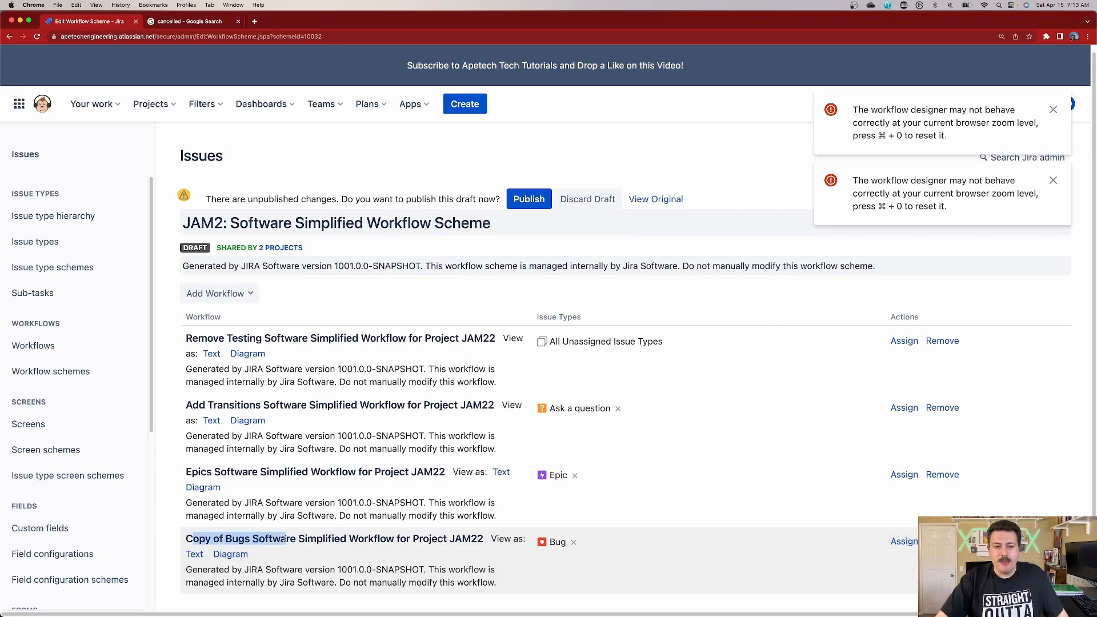
left_click(518, 204)
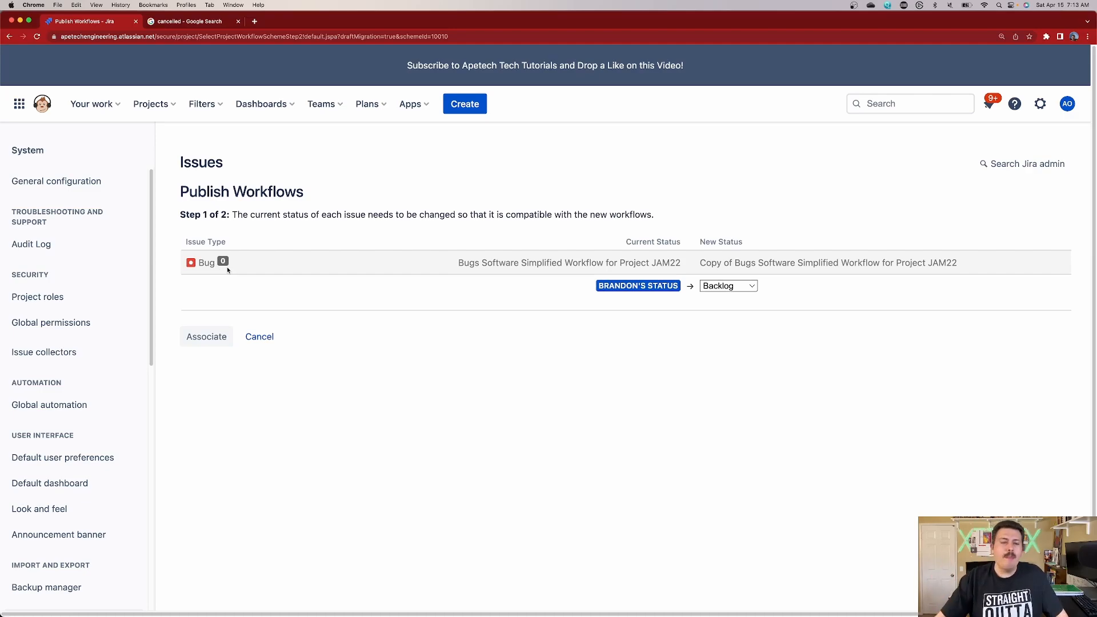
left_click(217, 344)
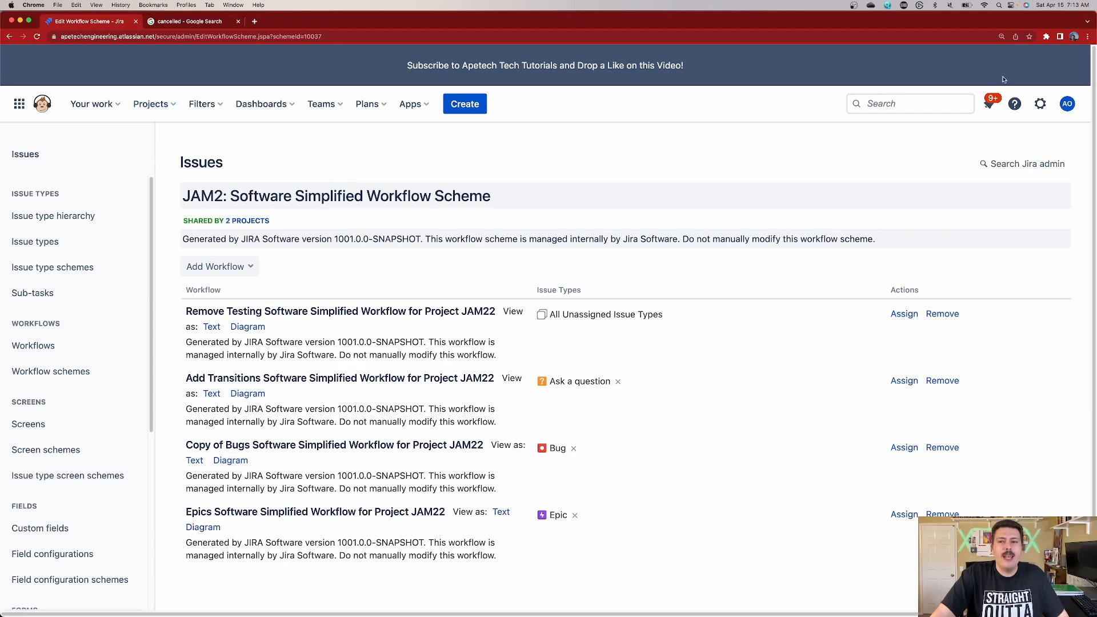
- Open the Statuses list in Jira's issue settings and show the workflows associated with the personally named status
left_click(1048, 108)
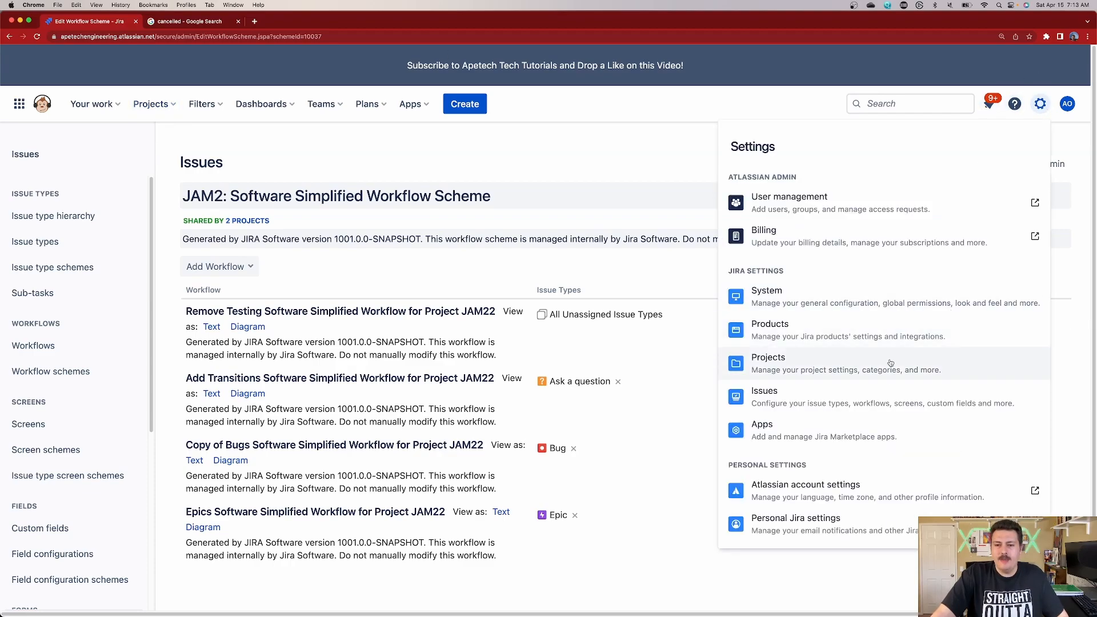
left_click(860, 388)
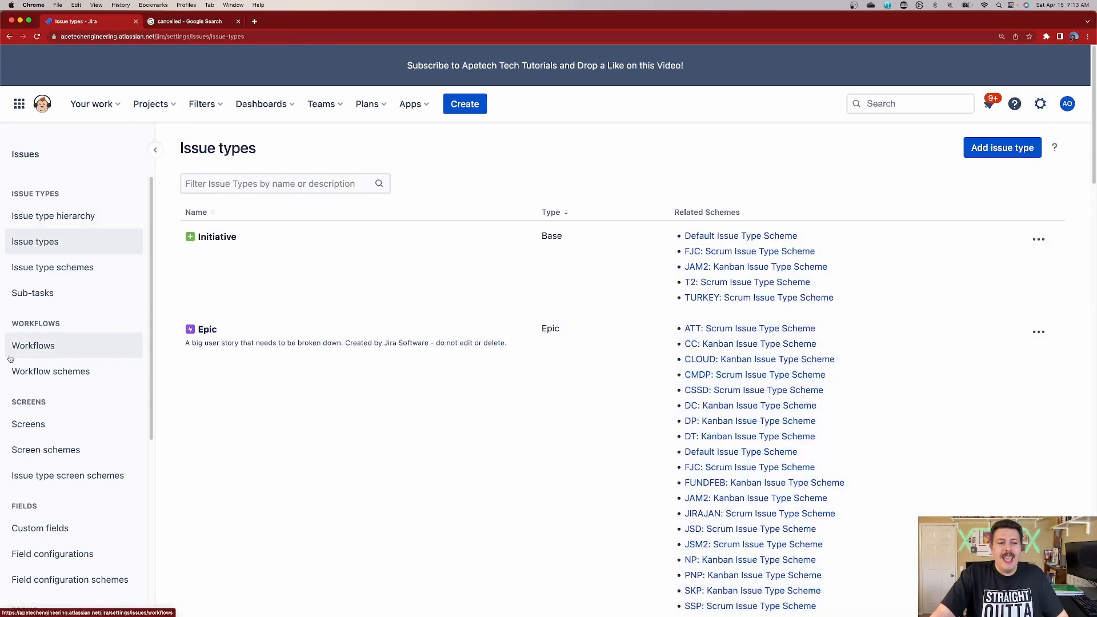
scroll(41, 354, "down", 5)
left_click(133, 482)
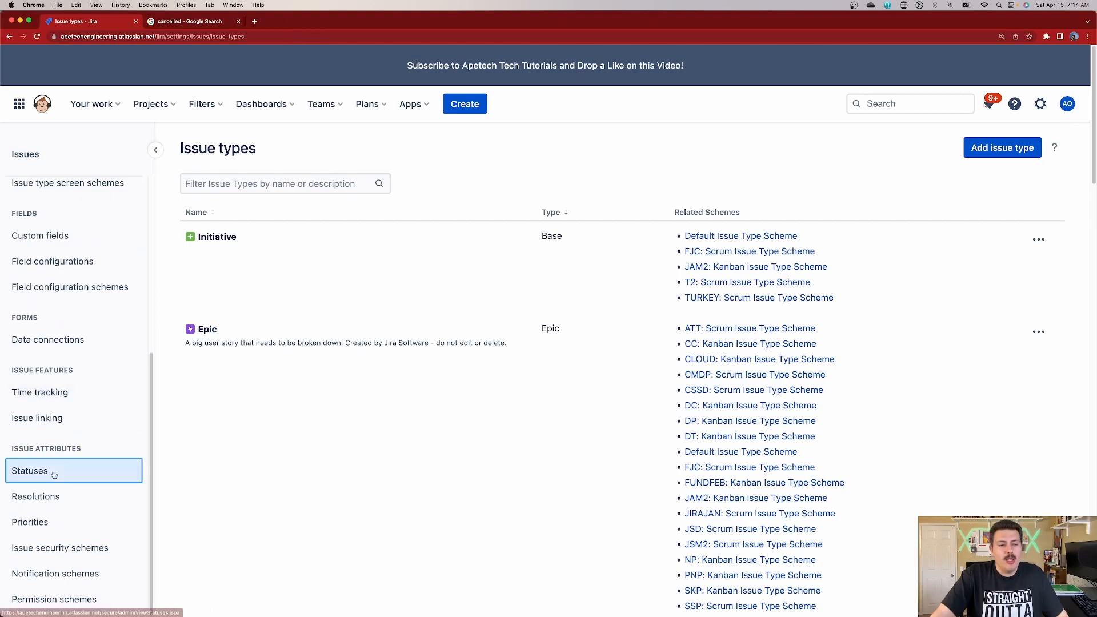
scroll(286, 492, "down", 15)
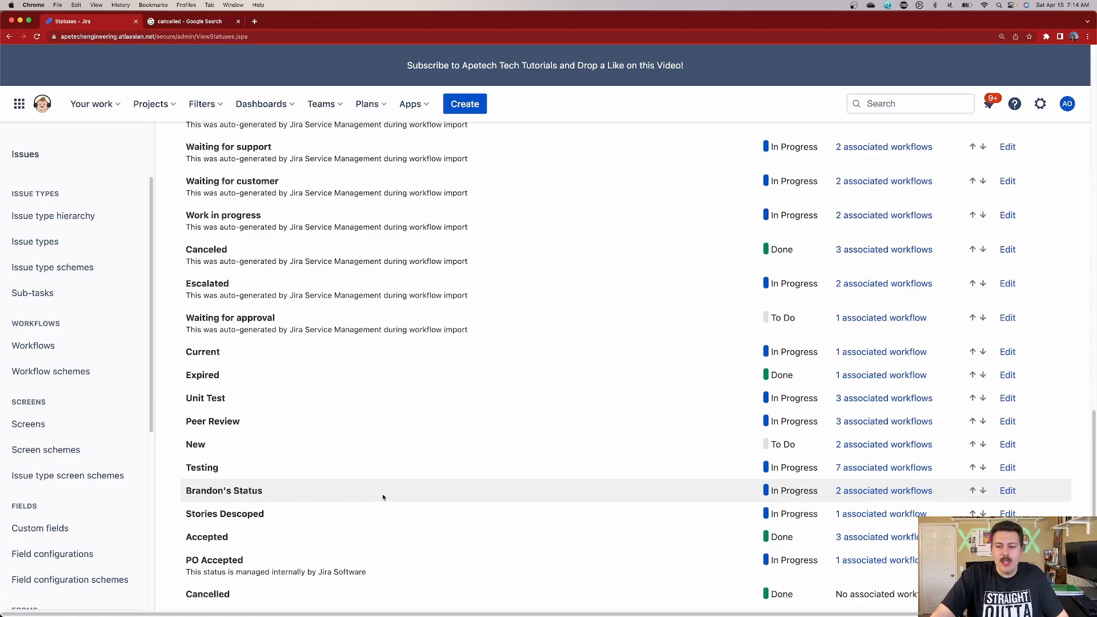
left_click(862, 491)
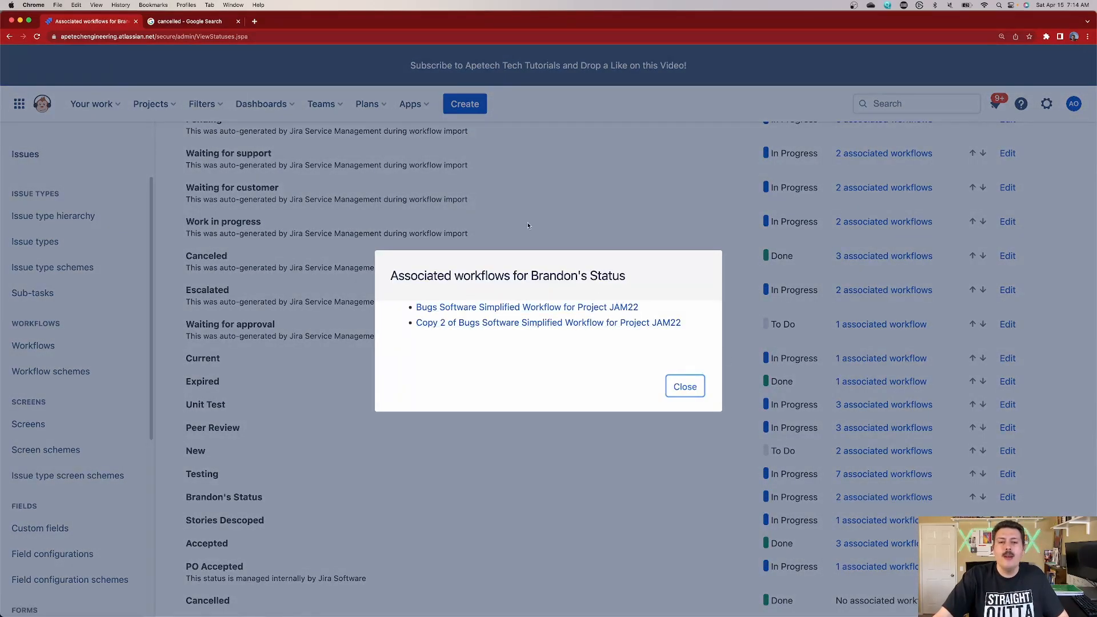
- Open the diagram of Bugs Software Simplified Workflow for Project JAM22 and remove the personally named status with its related transitions
left_click(506, 308)
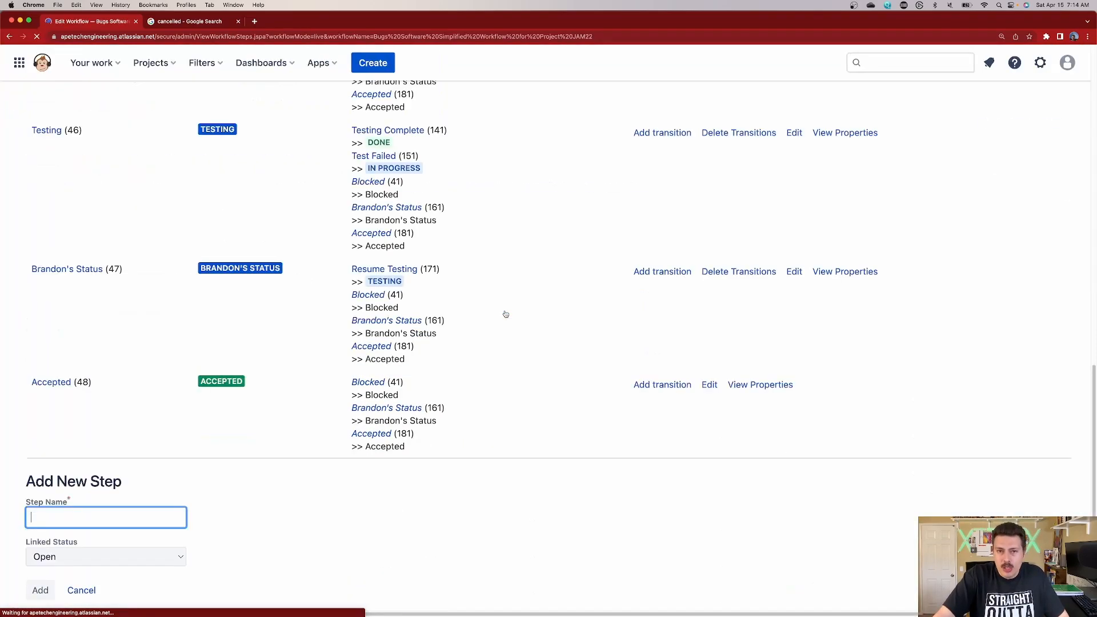
scroll(557, 325, "up", 6)
scroll(286, 325, "up", 5)
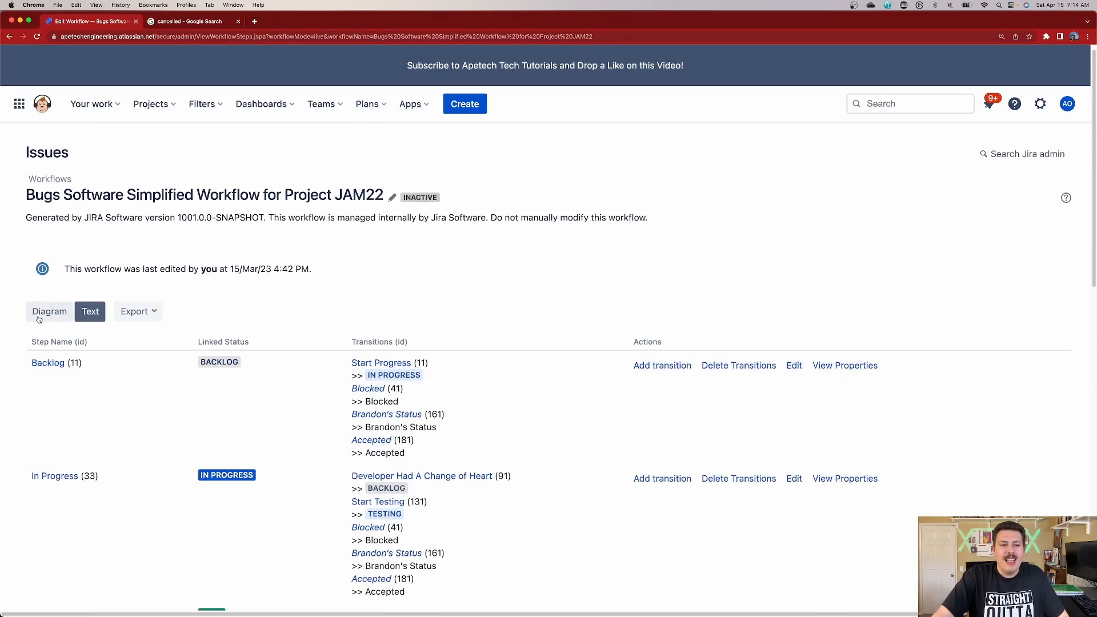
left_click(38, 319)
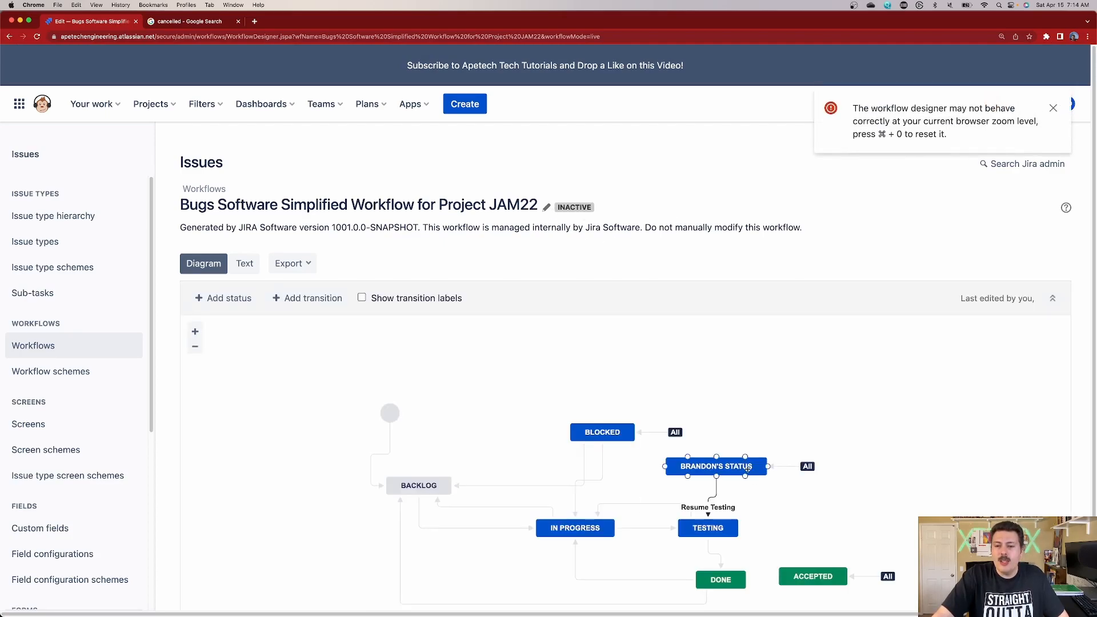
left_click(737, 467)
left_click(991, 416)
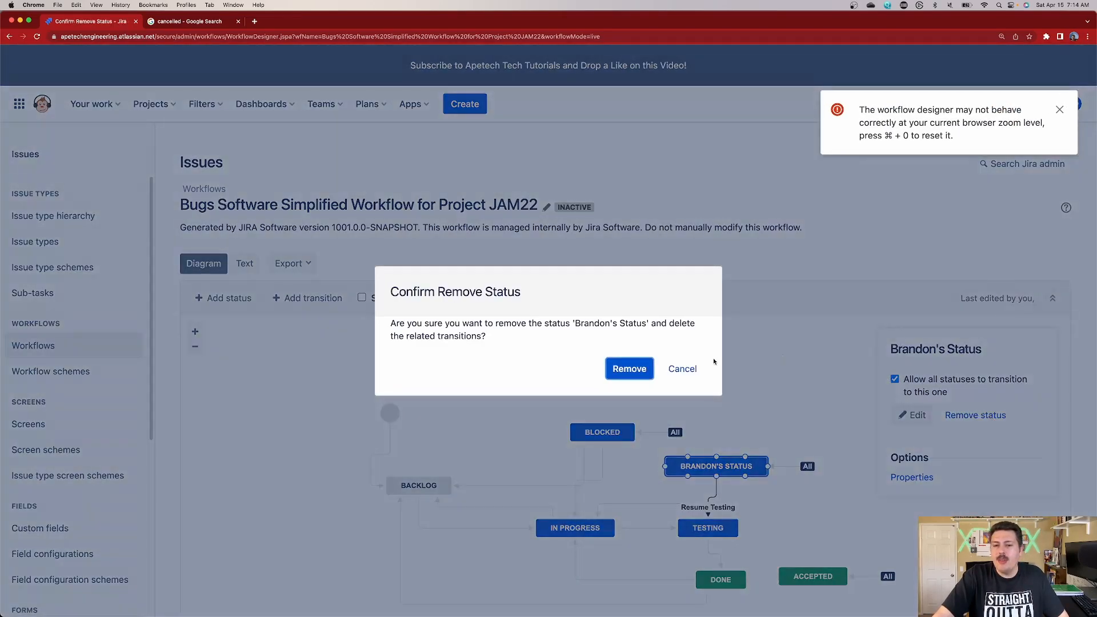
left_click(641, 369)
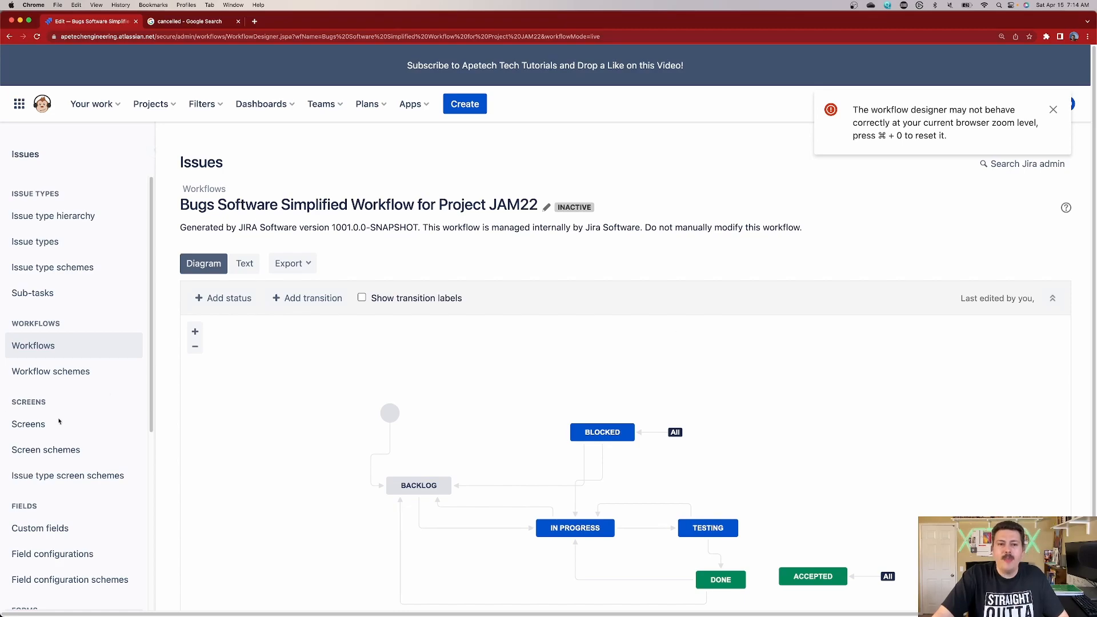
- Return to the Statuses list and show the remaining workflow associated with the personally named status
scroll(58, 421, "down", 5)
left_click(37, 469)
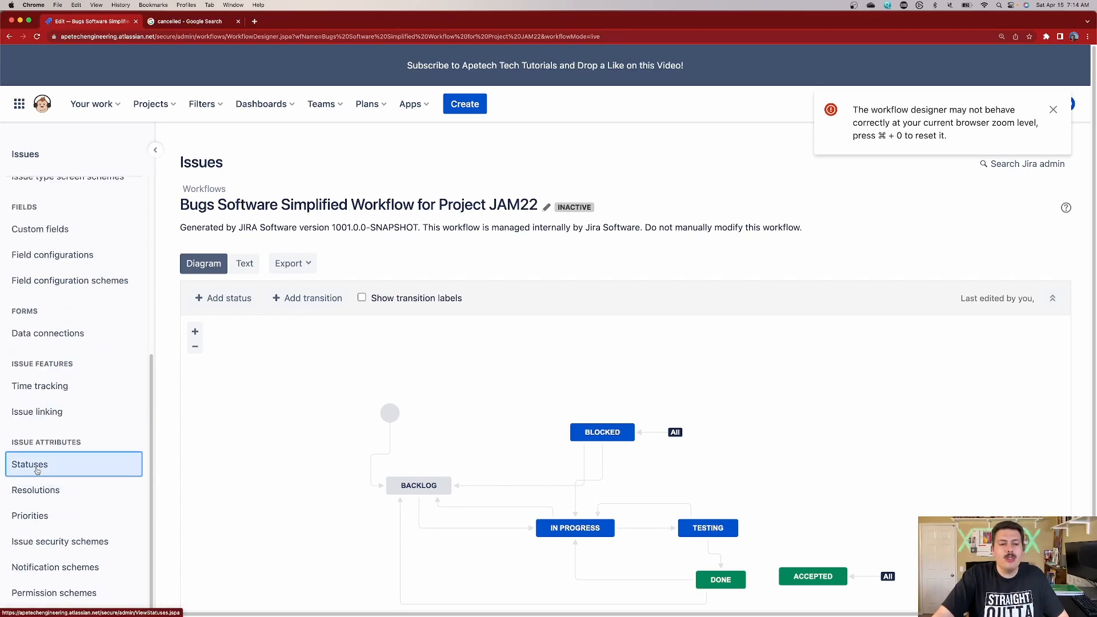
scroll(747, 495, "down", 15)
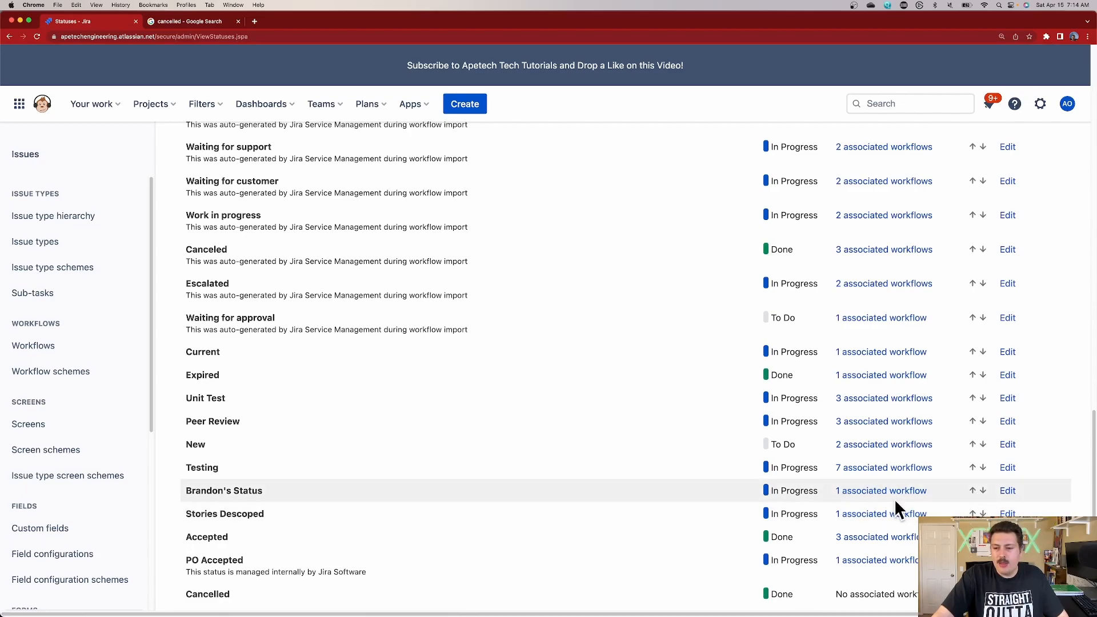
left_click(903, 490)
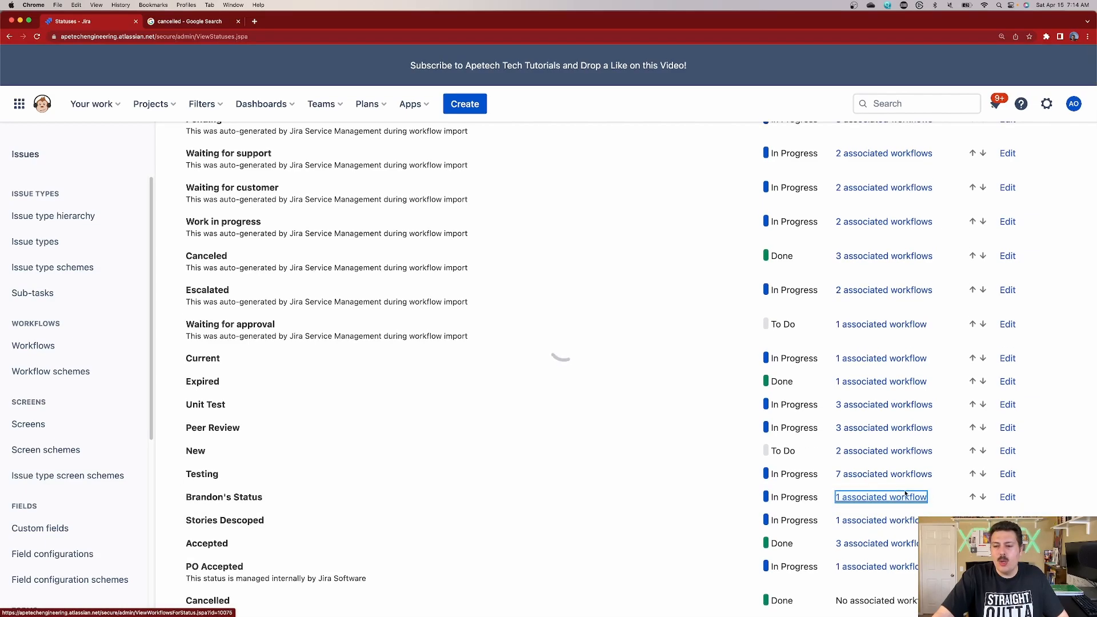
- Open the diagram of "Copy 2 of Bugs Software Simplified Workflow for Project JAM22" and remove the personally named status from it
left_click(520, 315)
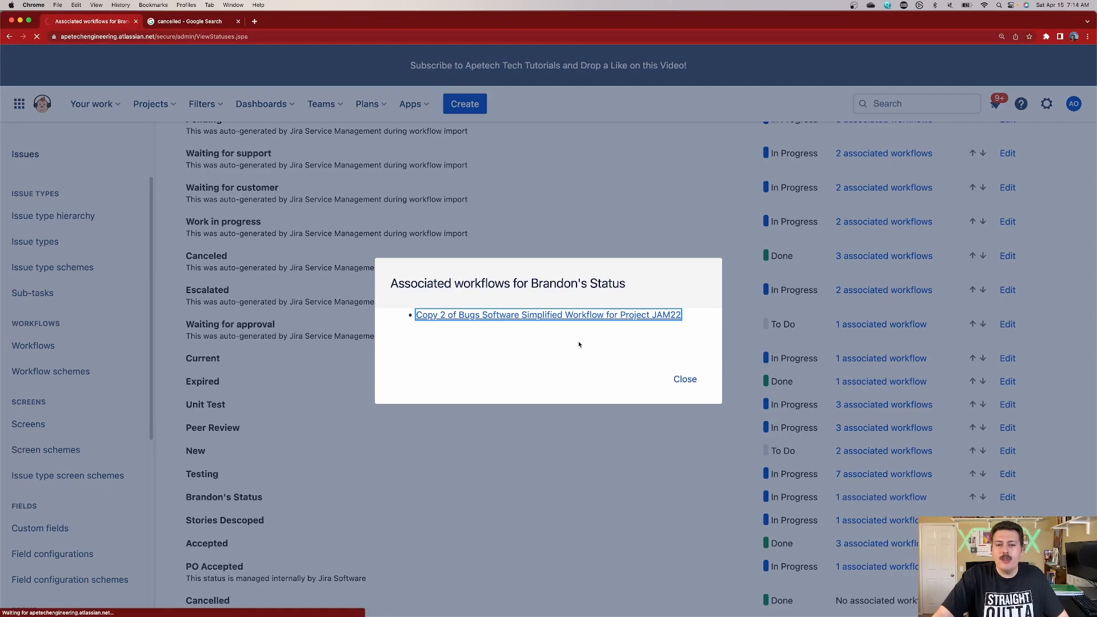
scroll(446, 337, "up", 15)
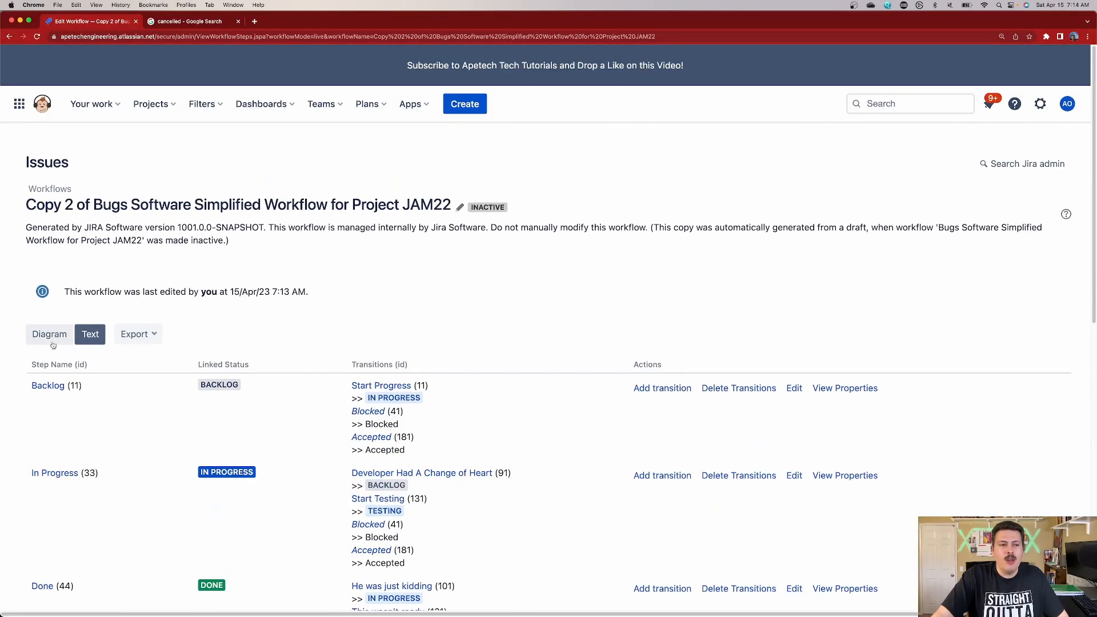
left_click(52, 337)
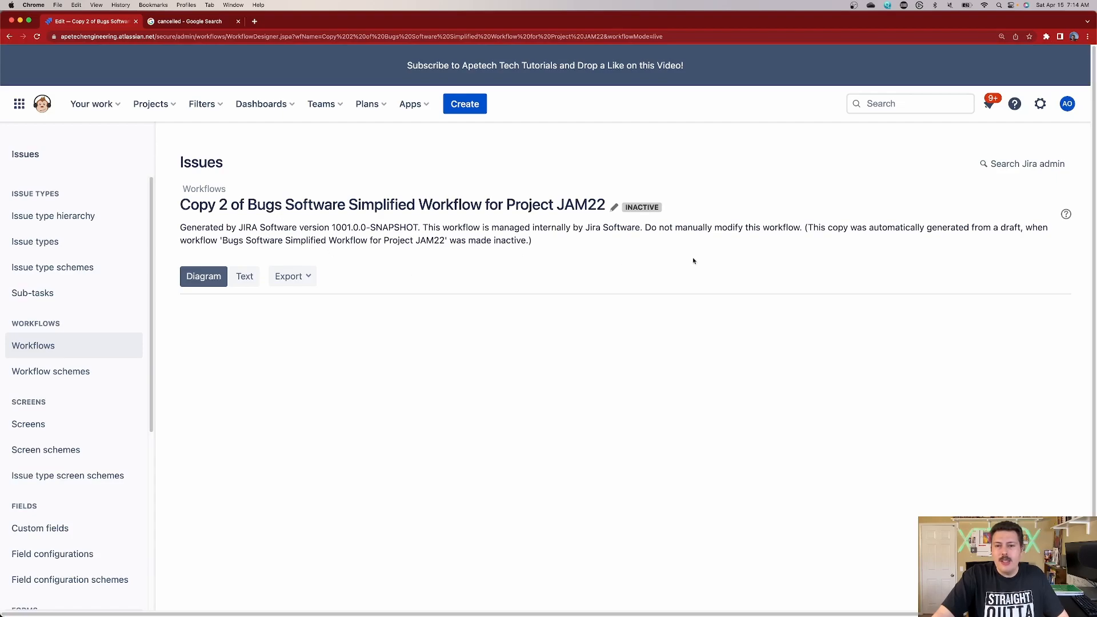
scroll(763, 272, "down", 2)
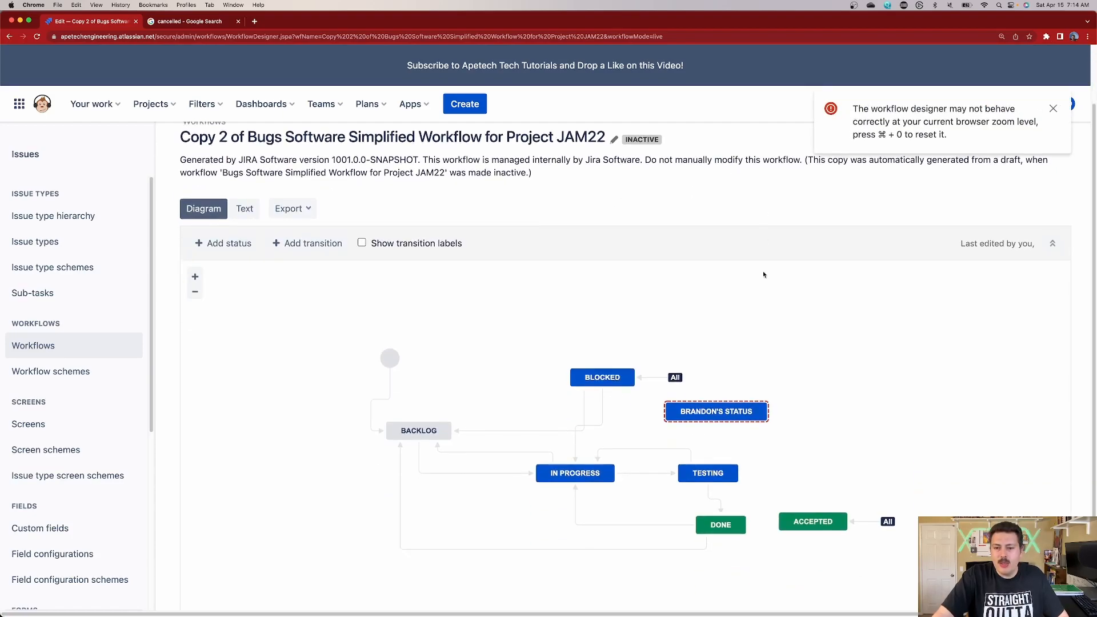
left_click(738, 386)
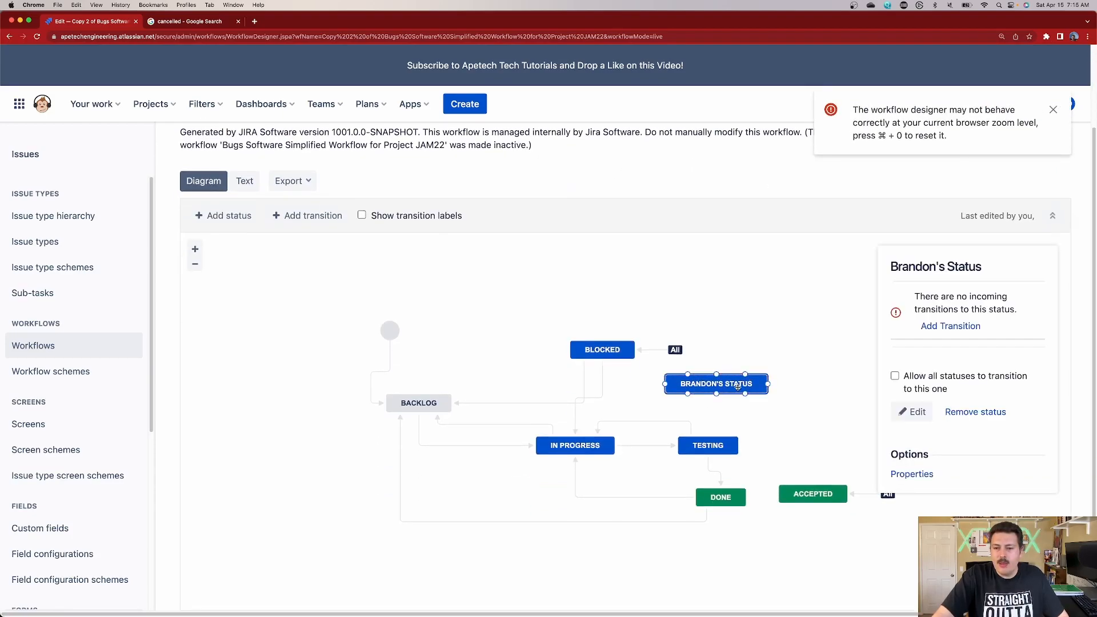
left_click(976, 412)
left_click(629, 369)
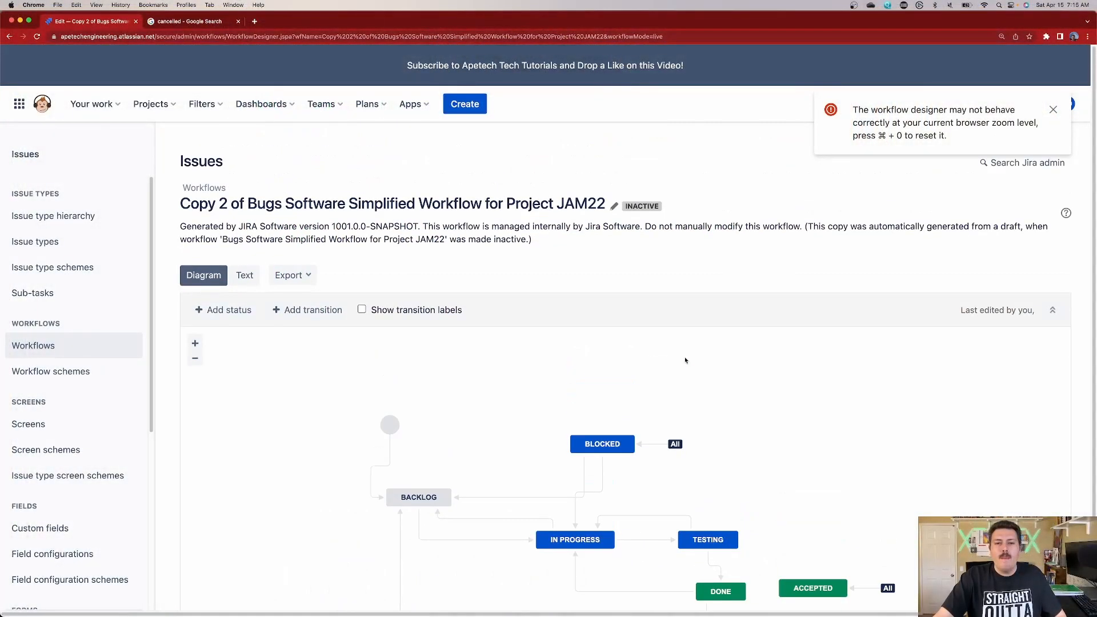
- Reopen the Statuses list and check the personally named status for associated workflows
scroll(107, 331, "down", 5)
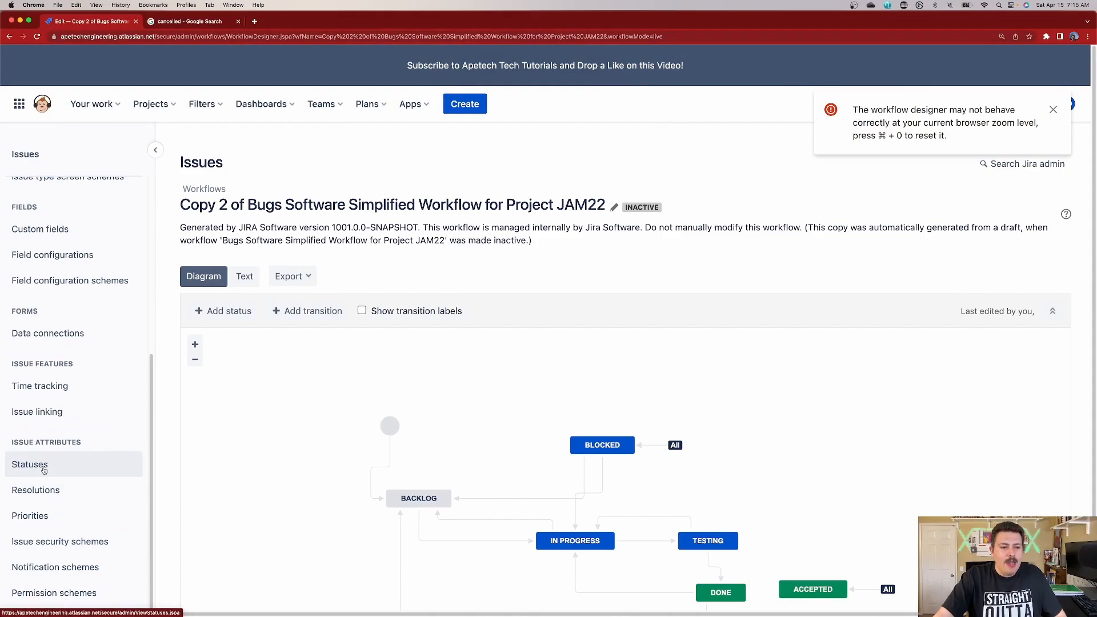
left_click(45, 467)
scroll(367, 437, "down", 10)
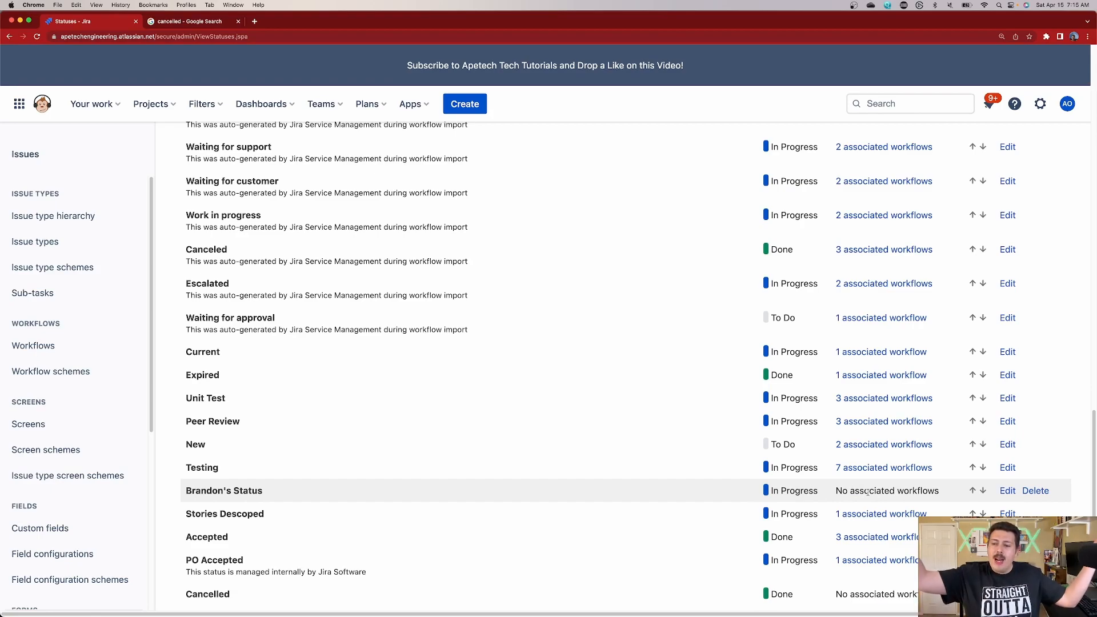
- Delete the personally named status that has no associated workflows and confirm its removal
left_click(1035, 492)
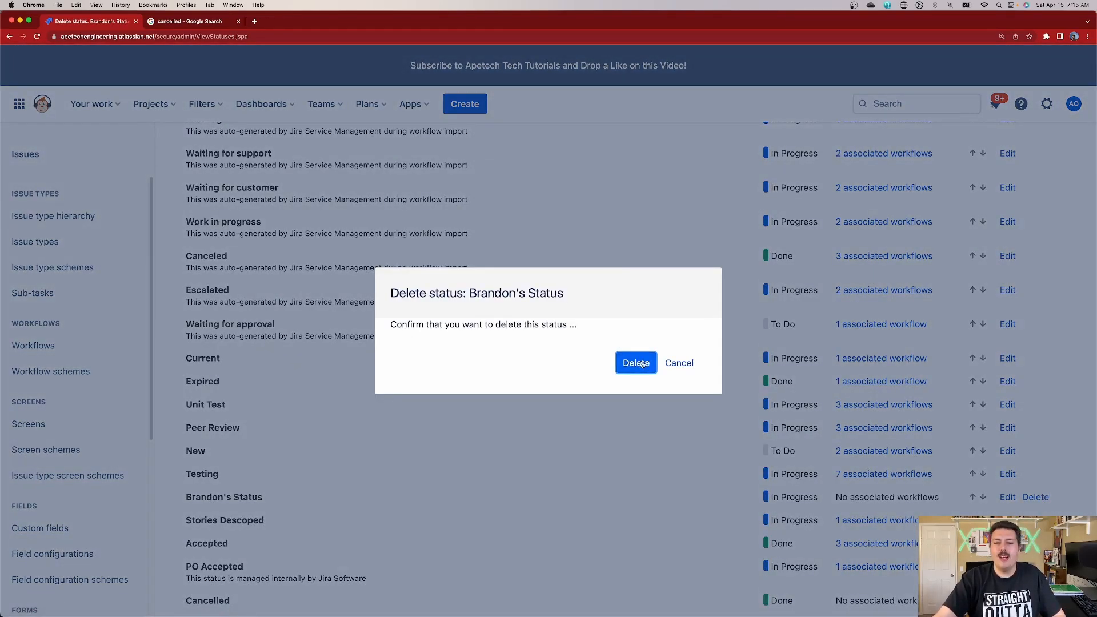
left_click(641, 369)
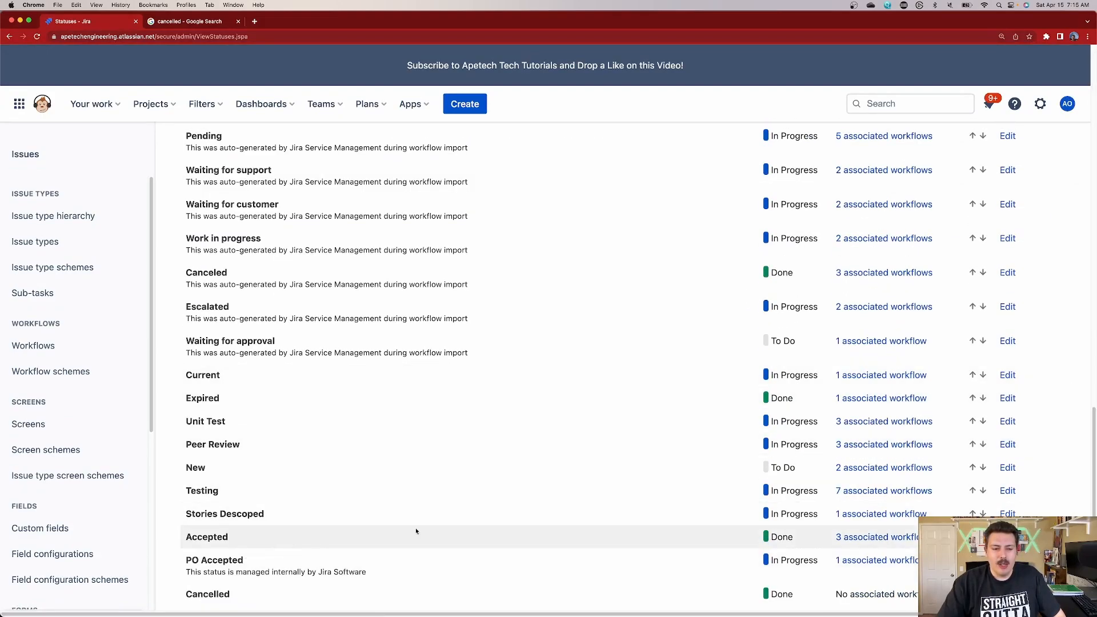
- Open "Add Transitions Software Simplified Workflow for Project JAM22" for editing and search the statuses available to add for the deleted personally named status
left_click(73, 361)
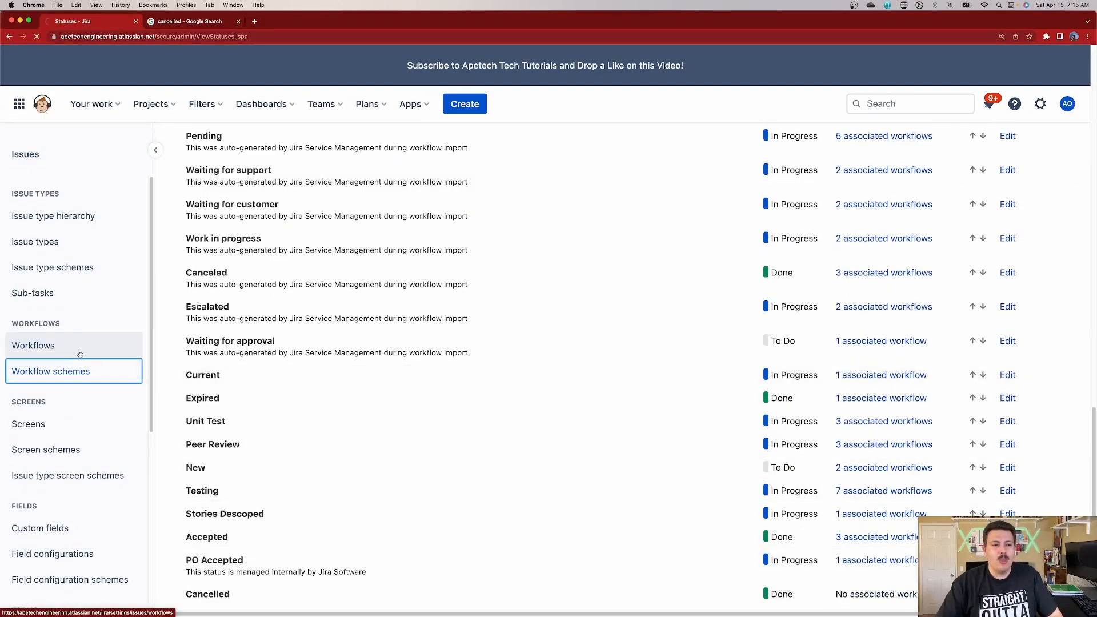
left_click(79, 353)
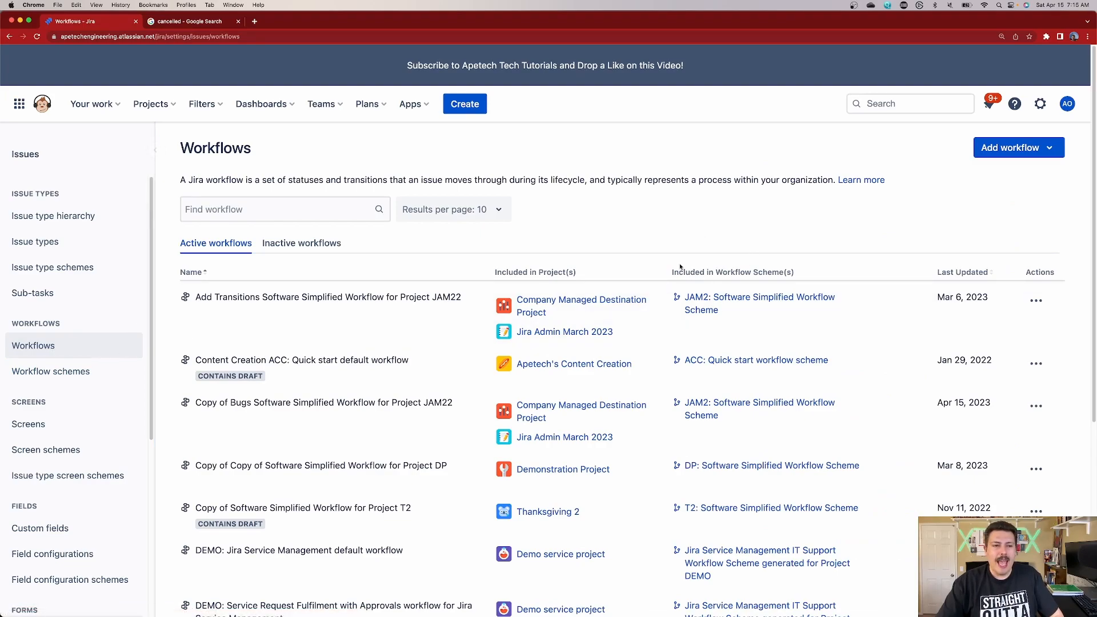
left_click(1036, 301)
left_click(1022, 358)
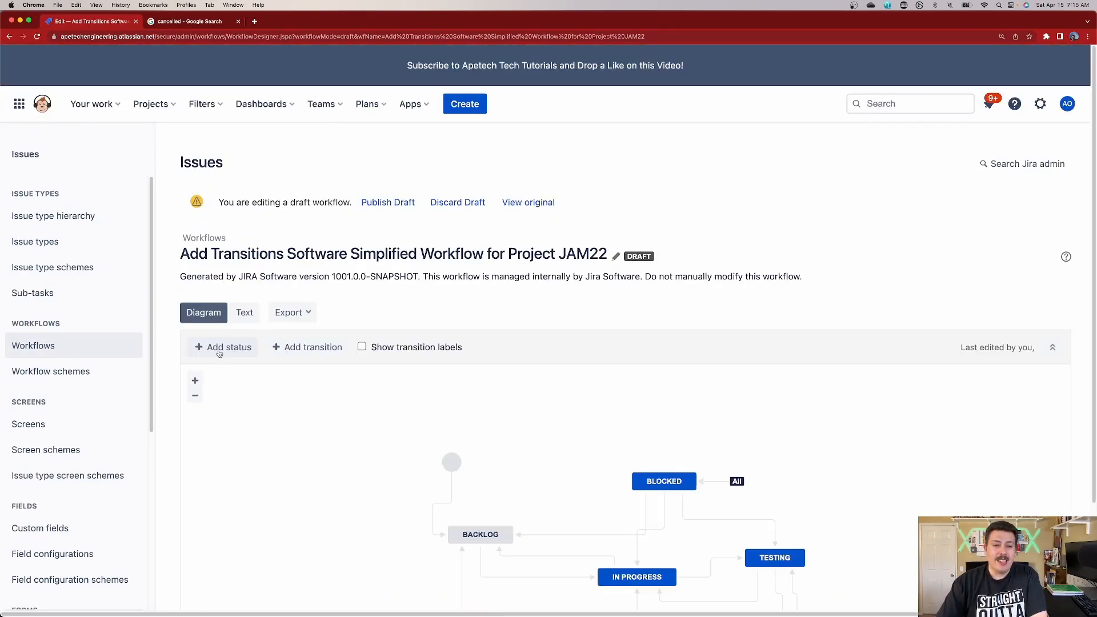
left_click(224, 346)
type("Bran")
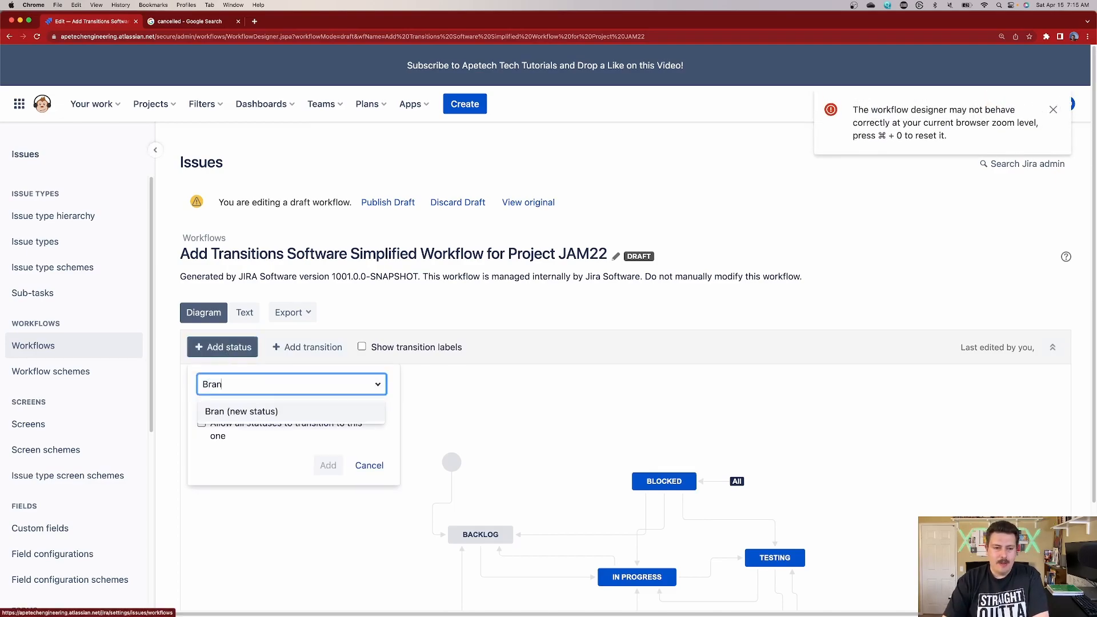